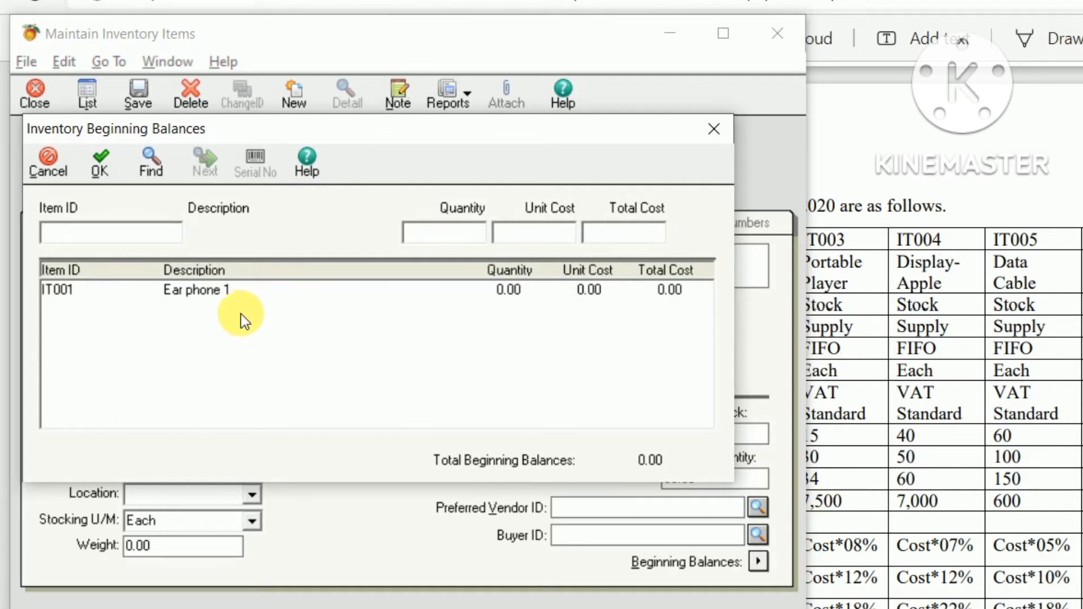
Record the beginning balance of item IT001 with a quantity of 40 and a unit cost of 2000.
left_click(235, 291)
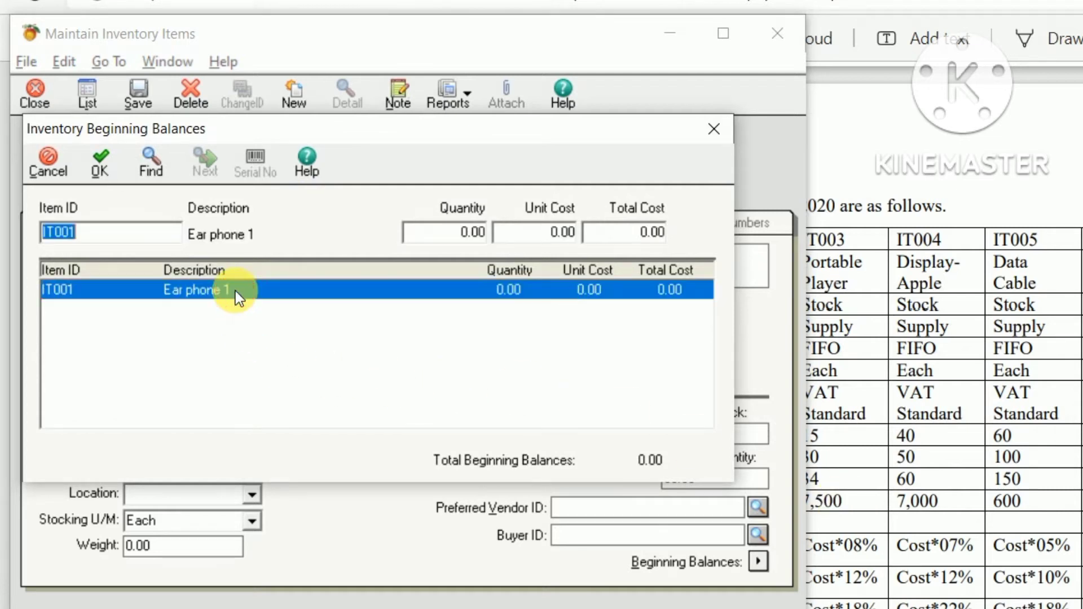
left_click(430, 238)
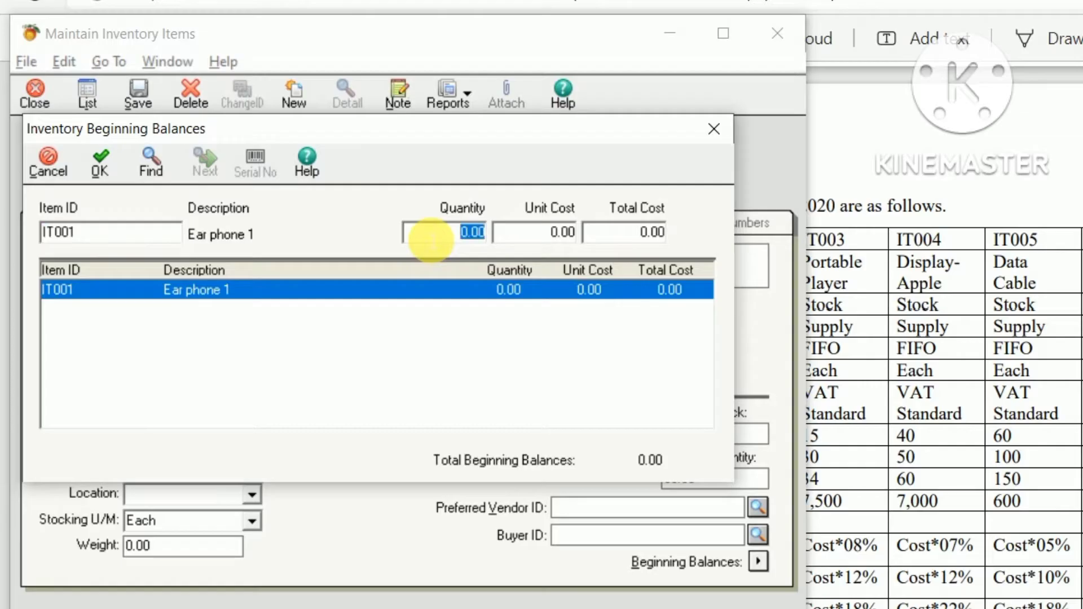
type("40")
key("Tab")
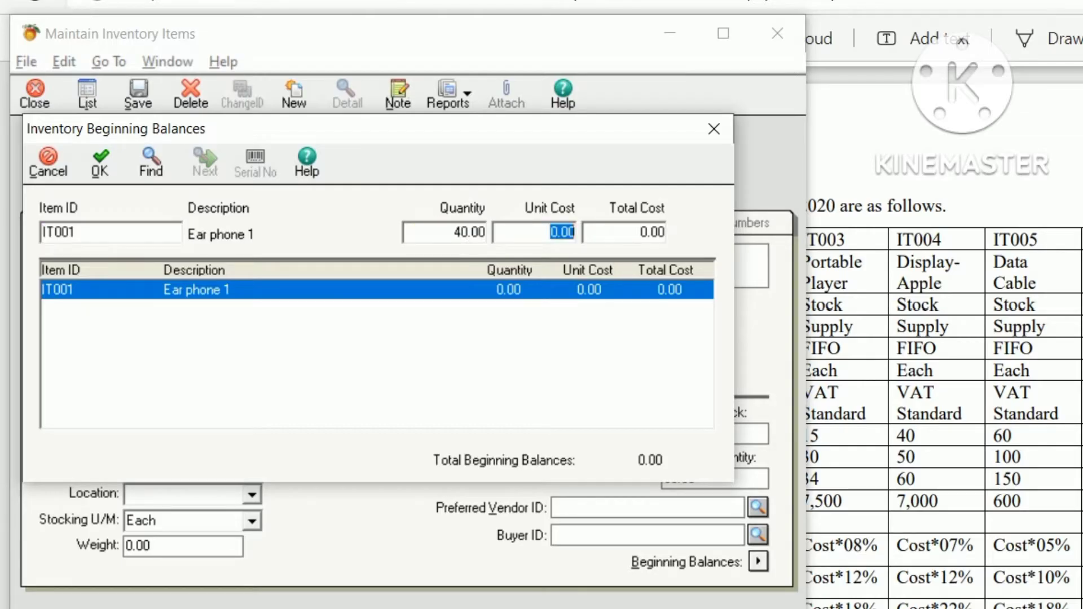
type("100")
key("Tab")
key("alt+Tab")
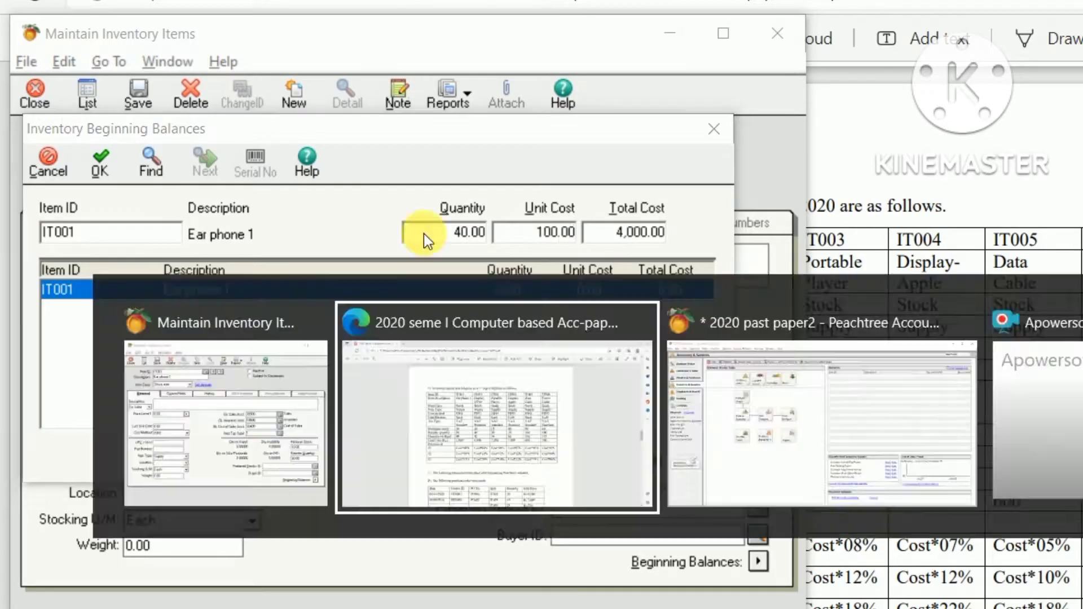
key("alt+Tab")
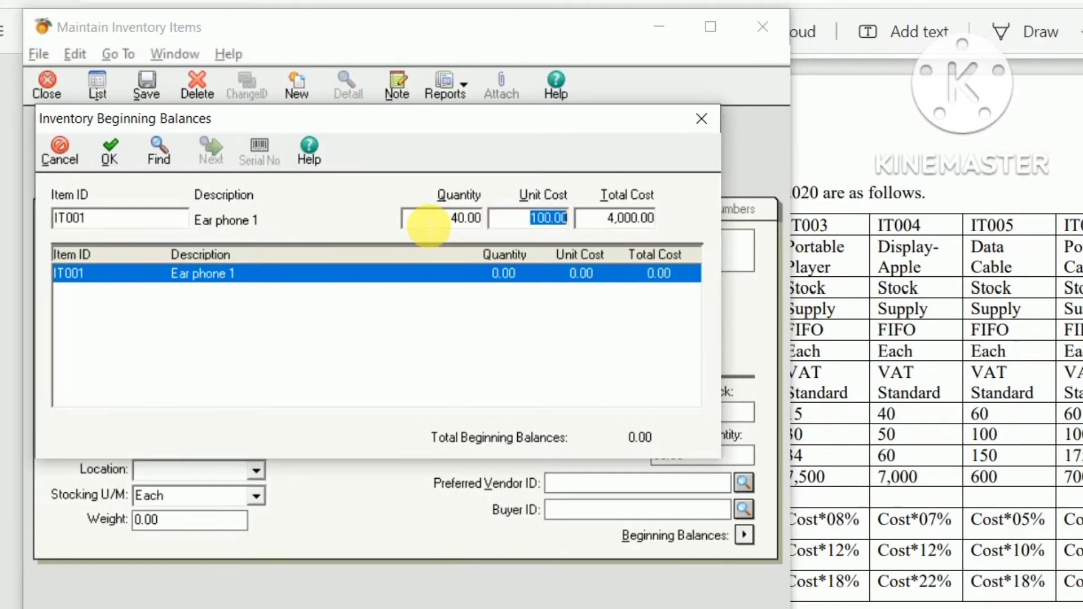
type("2000")
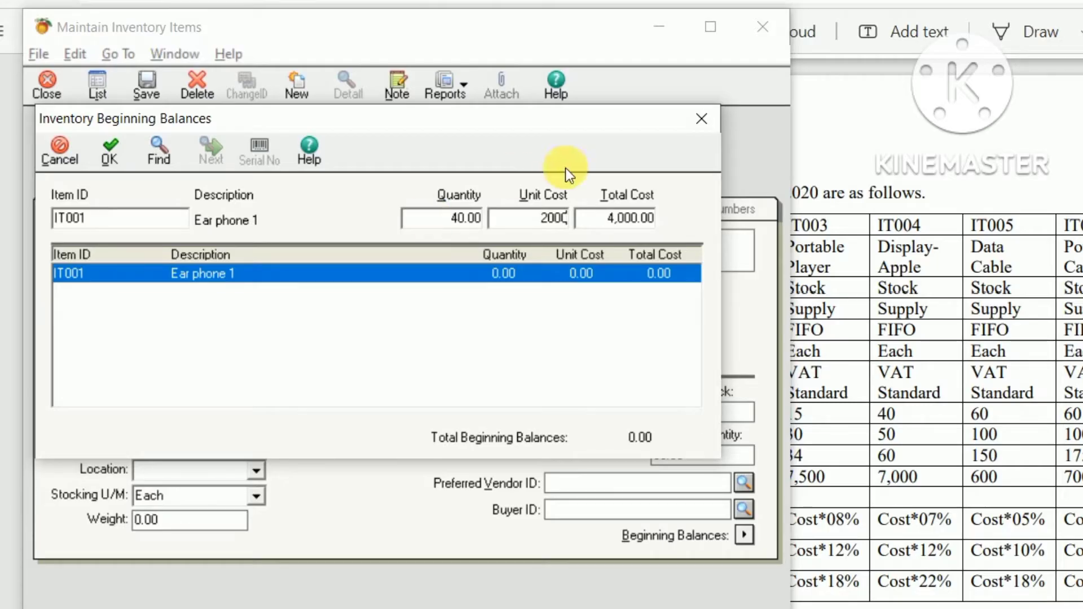
left_click(111, 152)
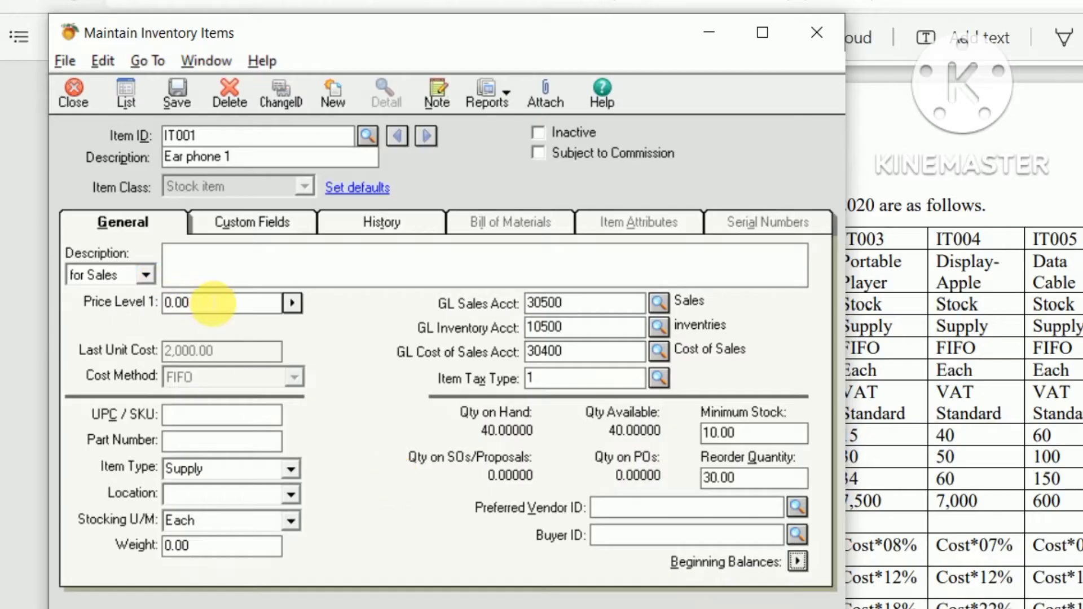
Open IT001's price levels, and in the Peachtree 2020 Excel workbook enter 2000 in A1 and =A1*1.05 in A2.
left_click(292, 303)
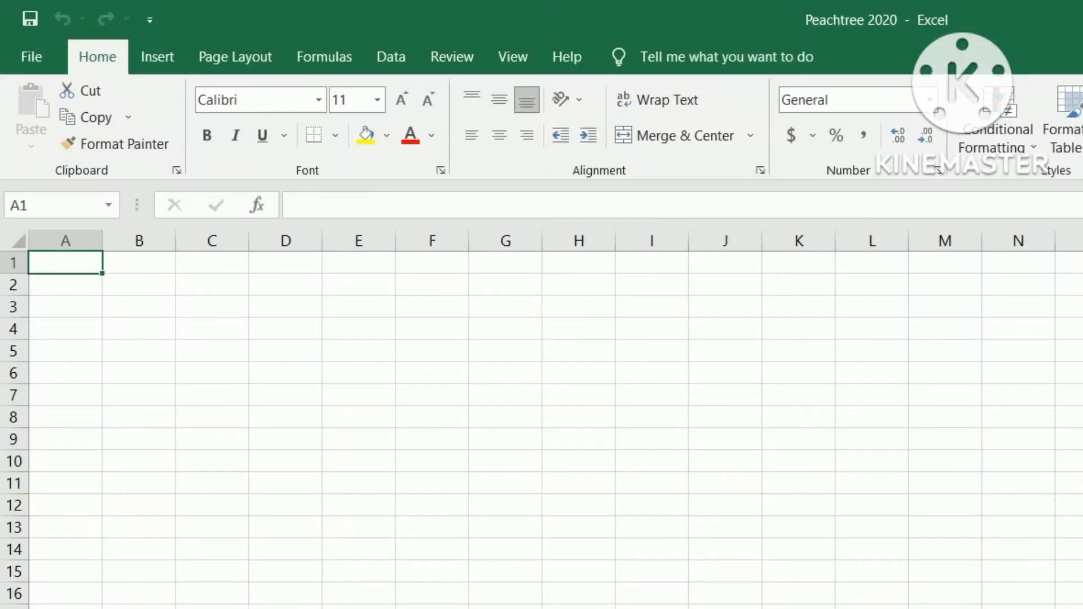
type("2000")
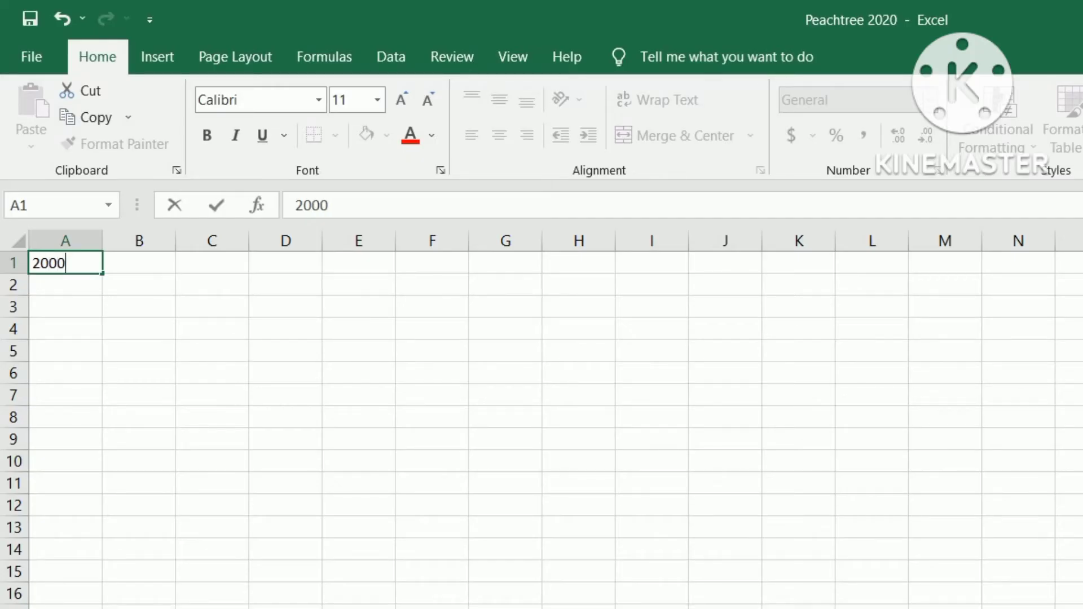
key("Return")
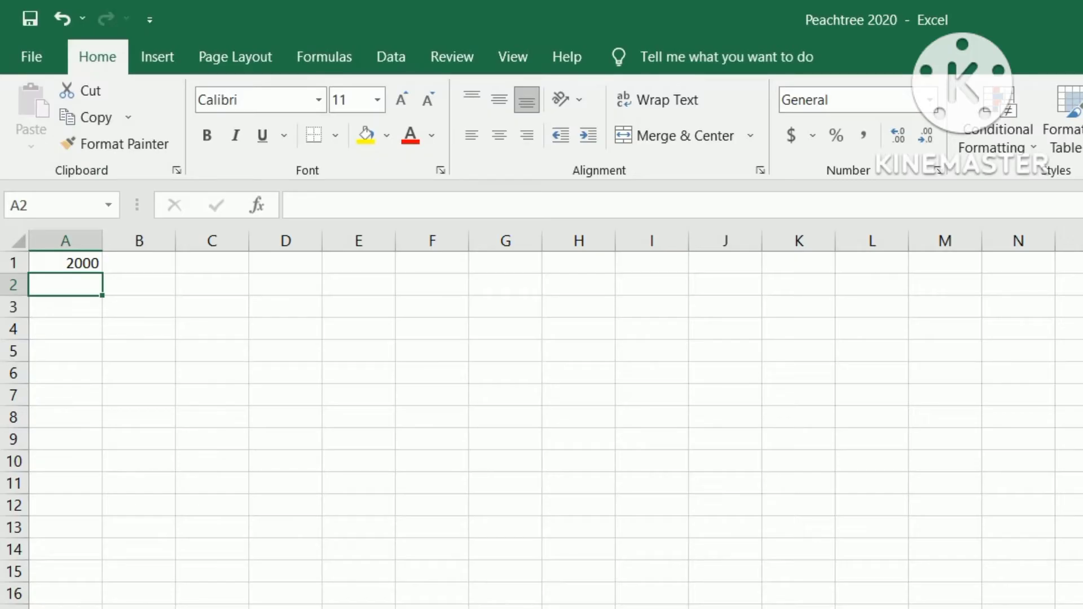
type("=")
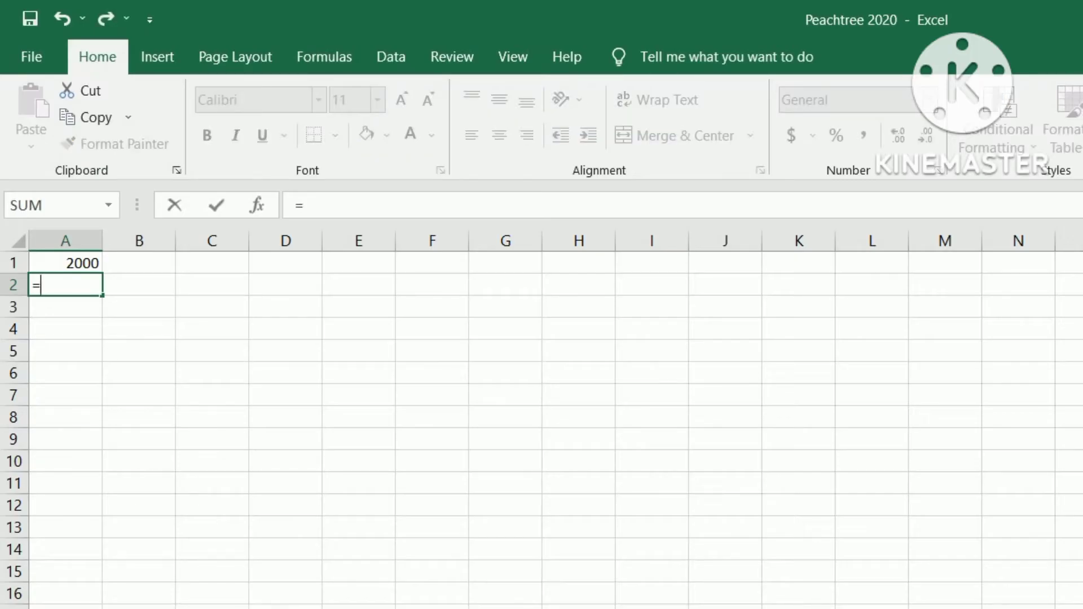
key("Up")
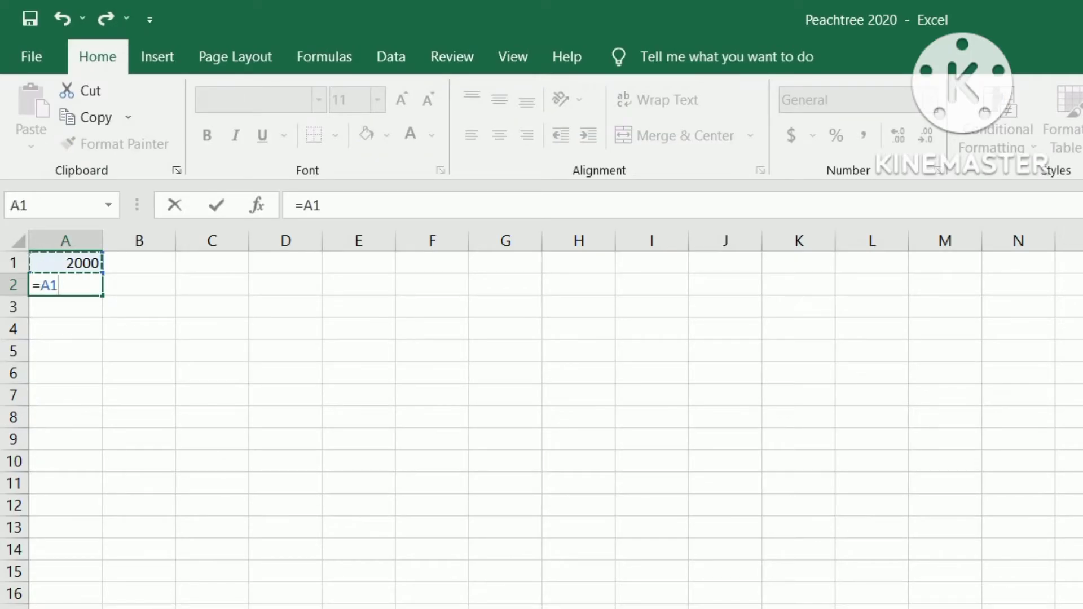
type("+")
key("BackSpace")
type("*1.05")
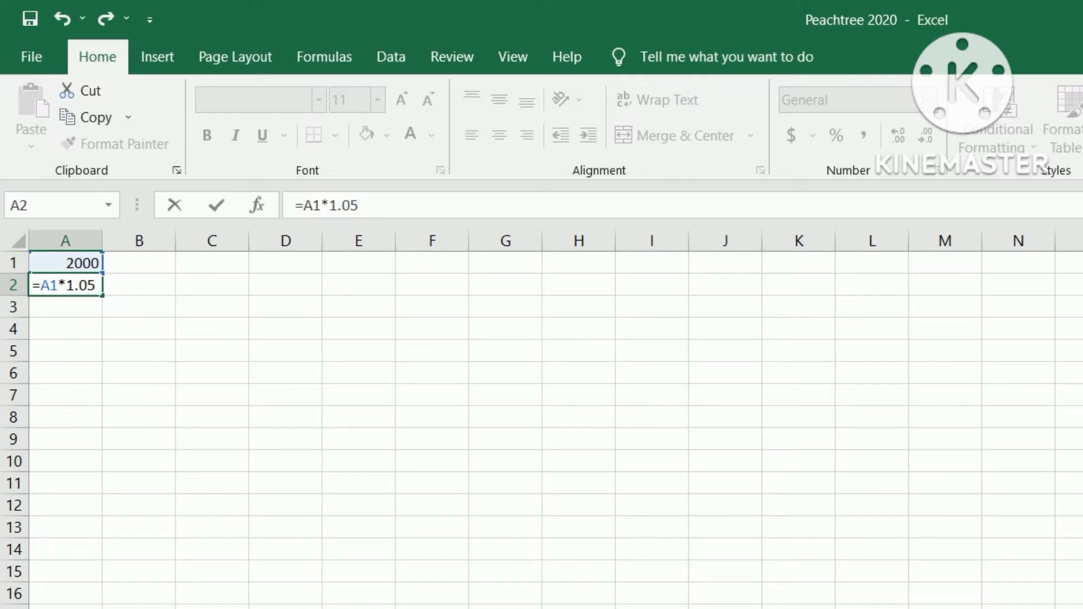
key("Return")
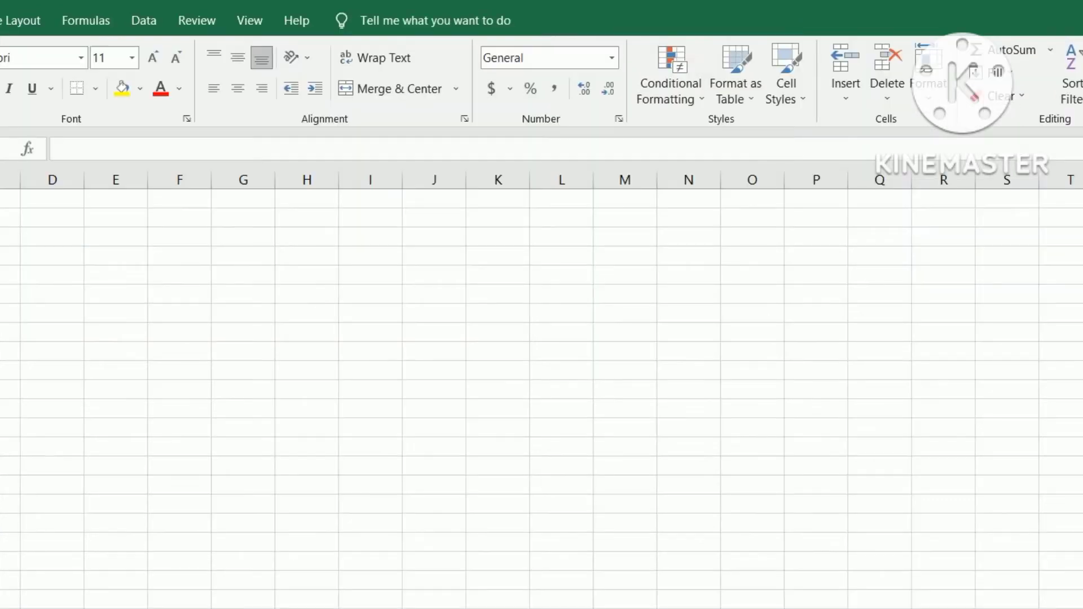
Check the price level percentages in the exam paper PDF and enter =A1*1.1 in cell A3 of the Excel sheet.
key("alt+Tab")
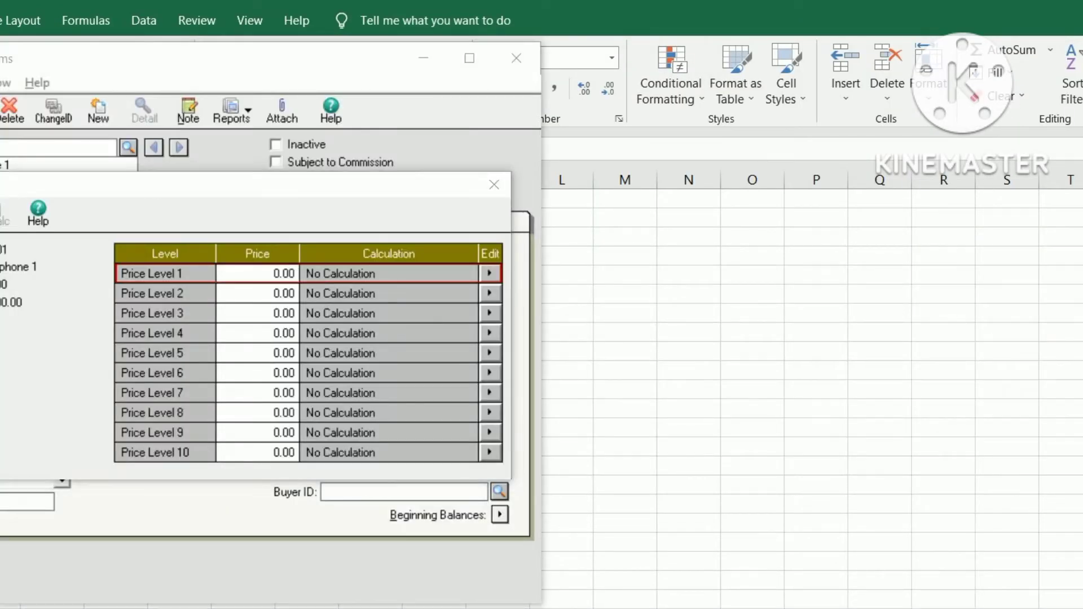
key("alt+Tab")
key("alt+Tab")
key("Tab")
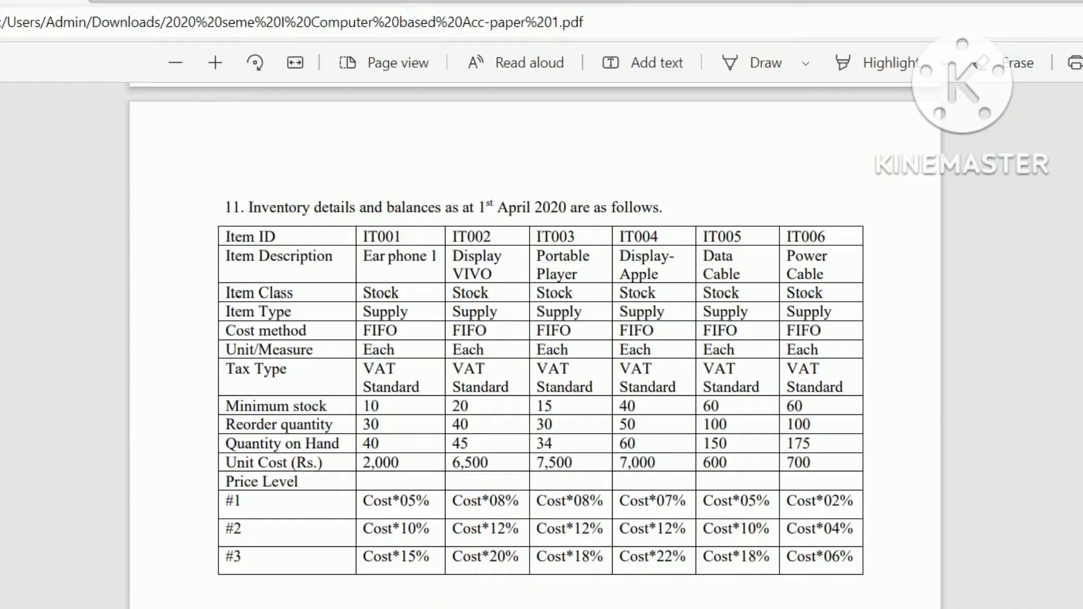
key("alt+Tab")
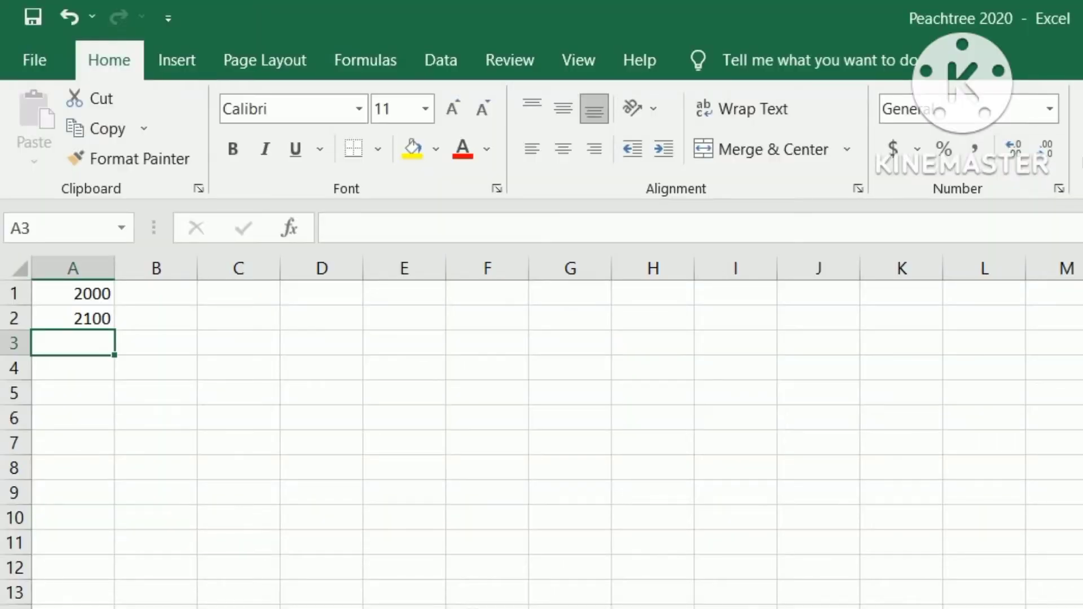
type("=")
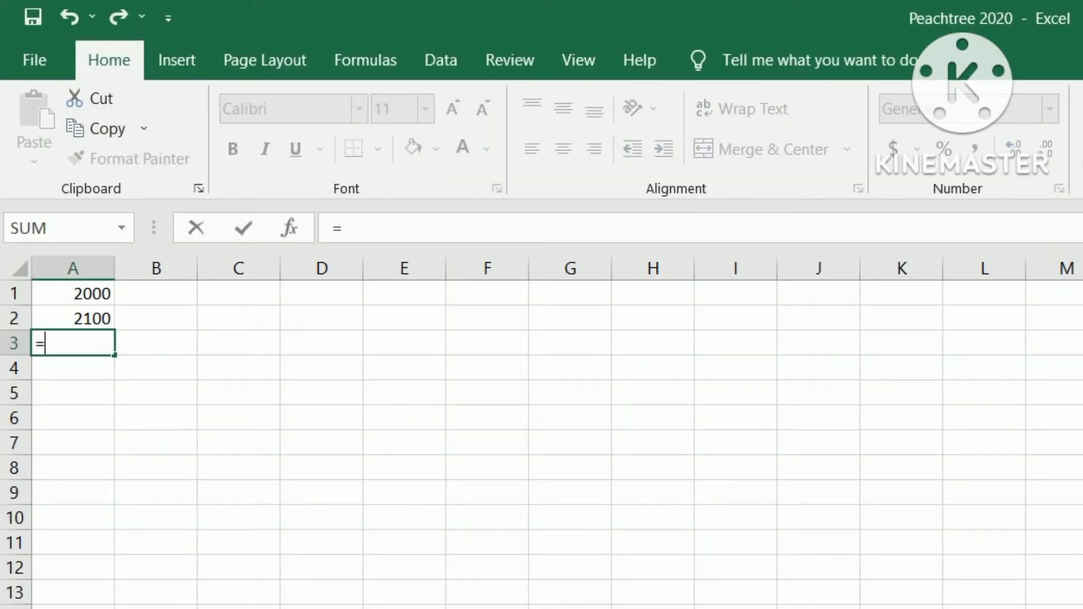
key("Up")
key("Up")
type("*")
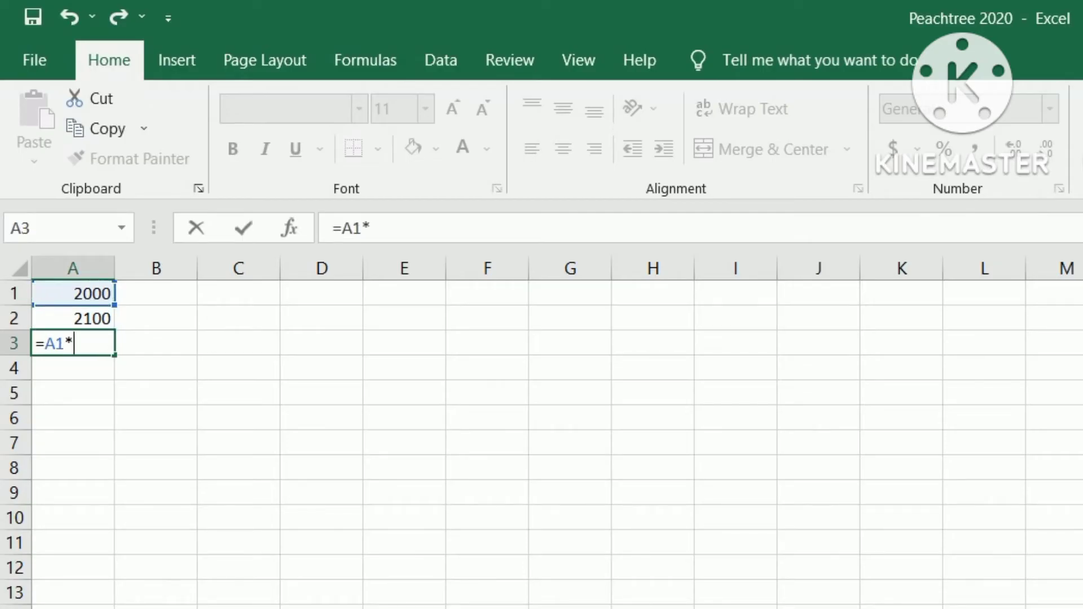
type("1.1")
key("Return")
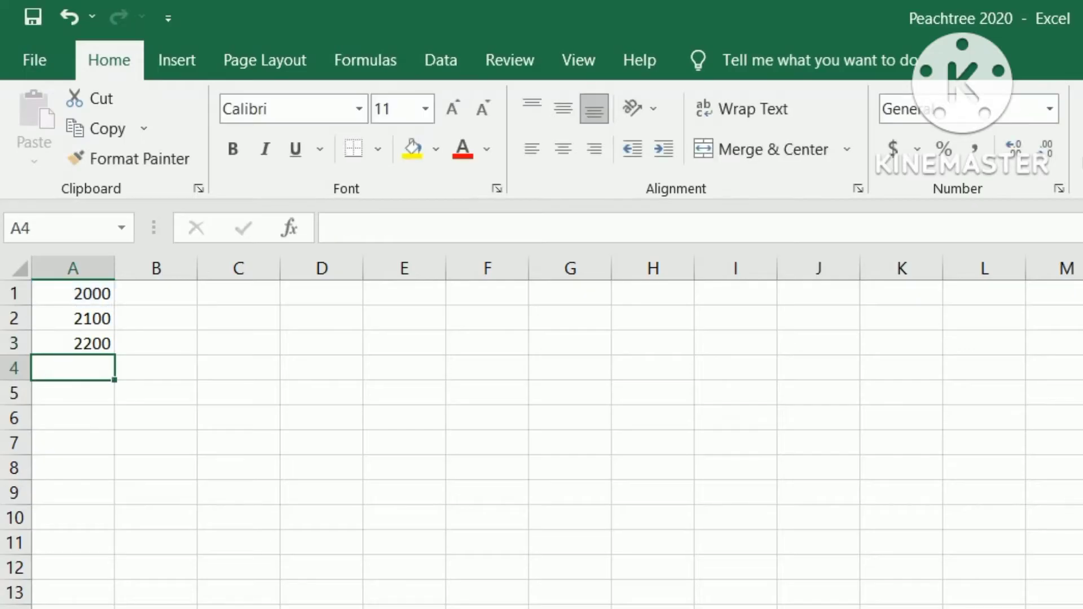
Calculate the third price level in cell A4 with the formula =A1*1.15.
type("=")
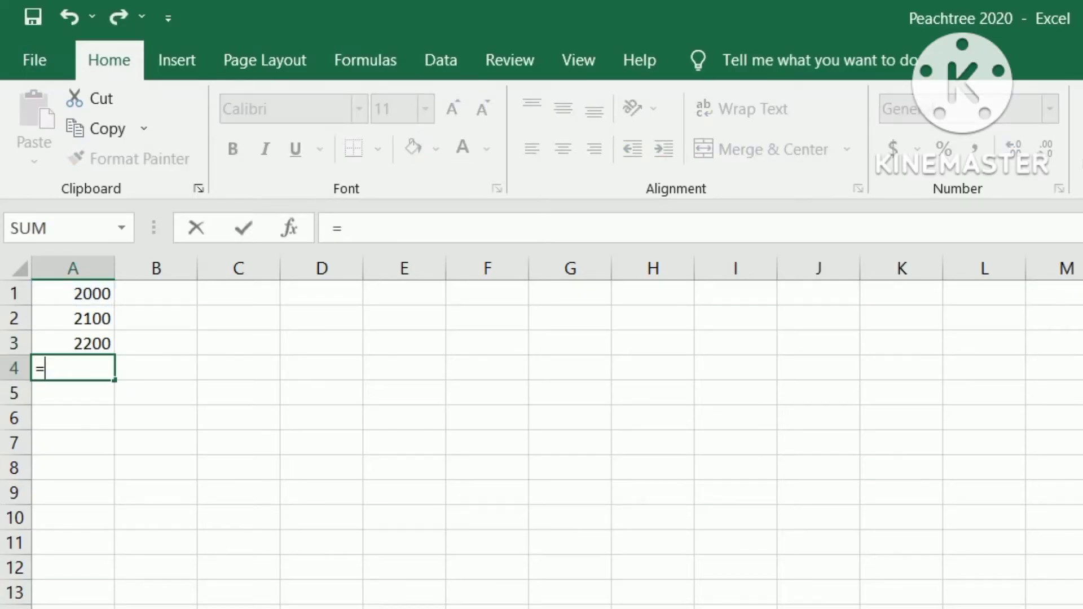
key("Up")
key("Up")
key("Up")
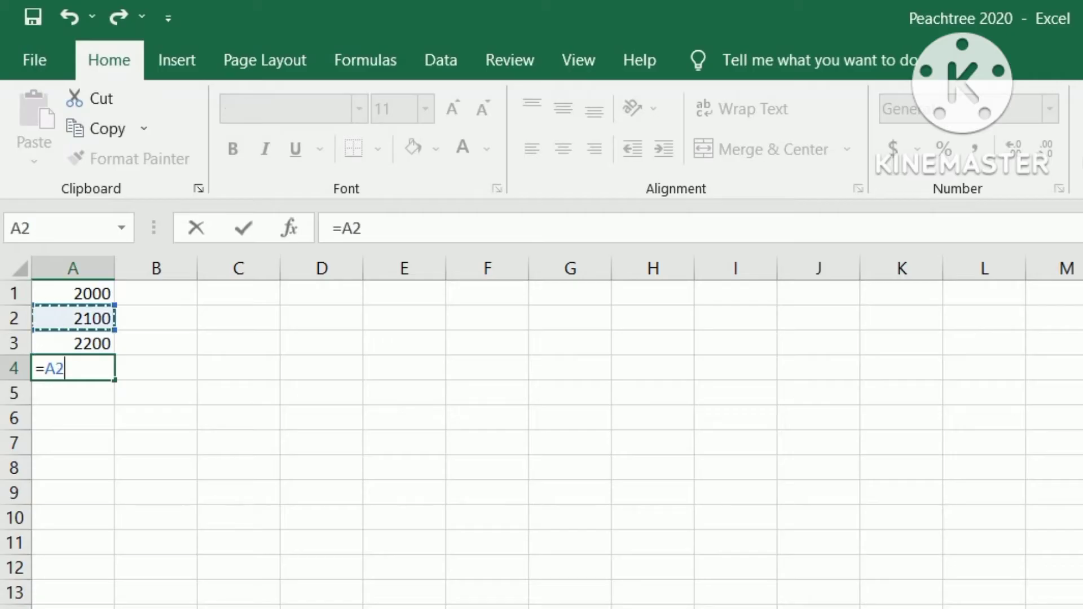
type("*1.0")
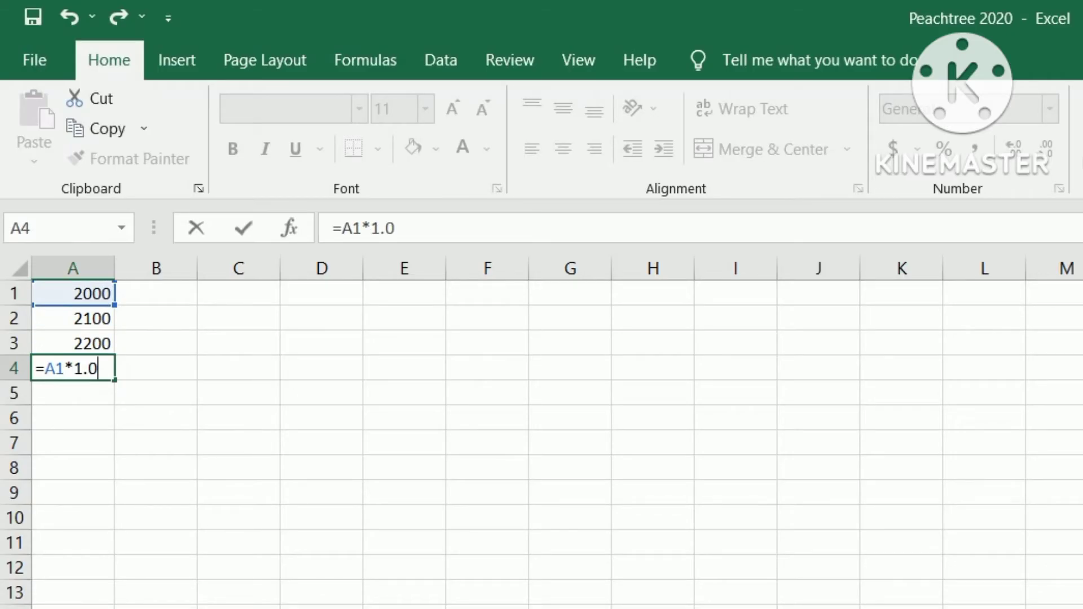
key("BackSpace")
type("1")
key("Return")
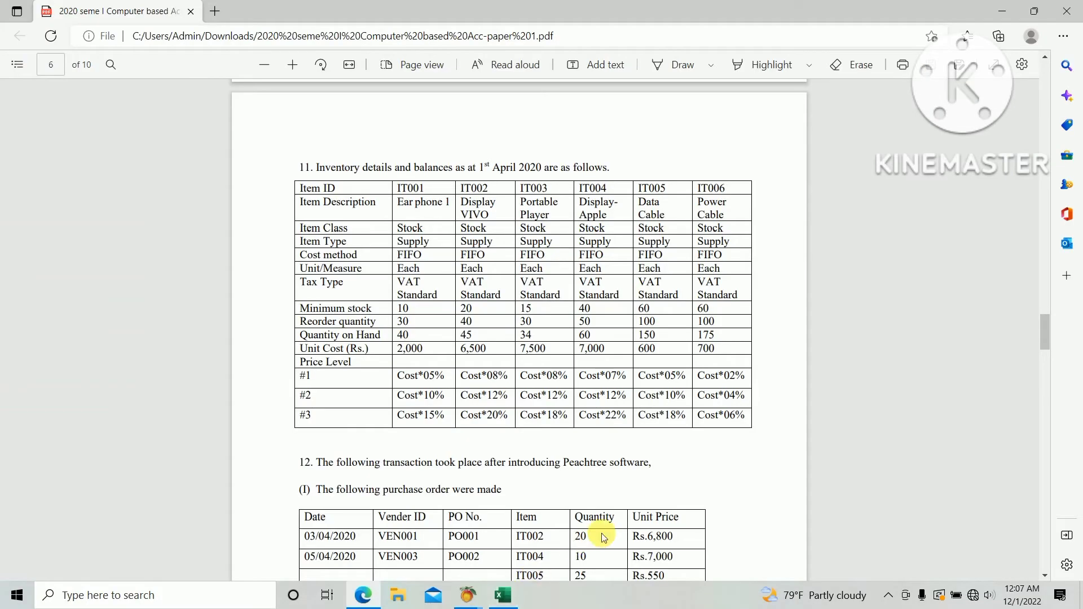
Switch back to Peachtree's Maintain Inventory Items window and set Price Level 1 of IT001 to 2,100.
key("alt+Tab")
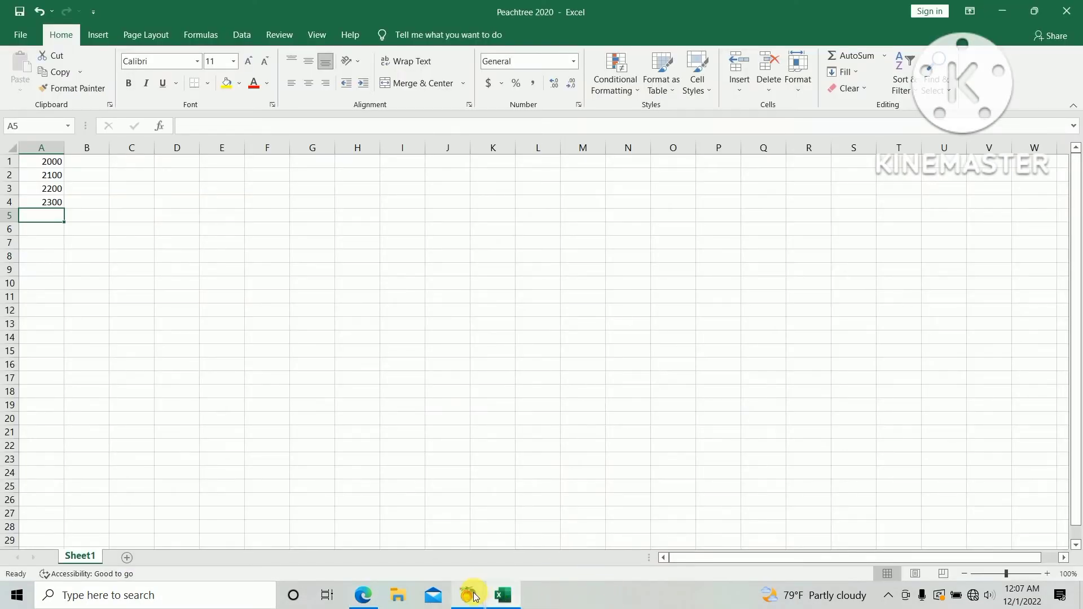
mouse_move(482, 585)
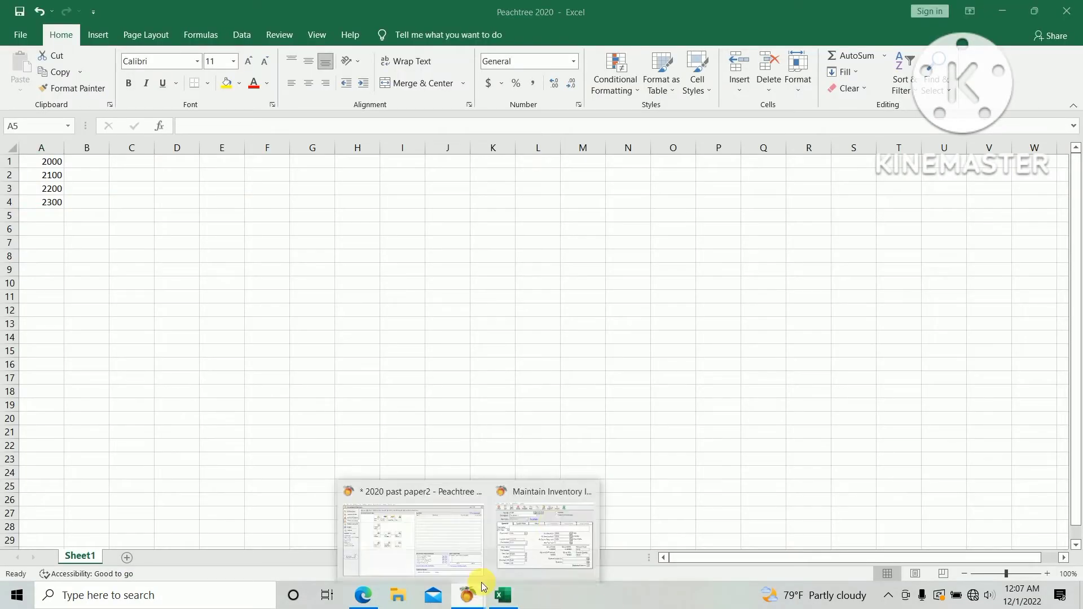
left_click(573, 510)
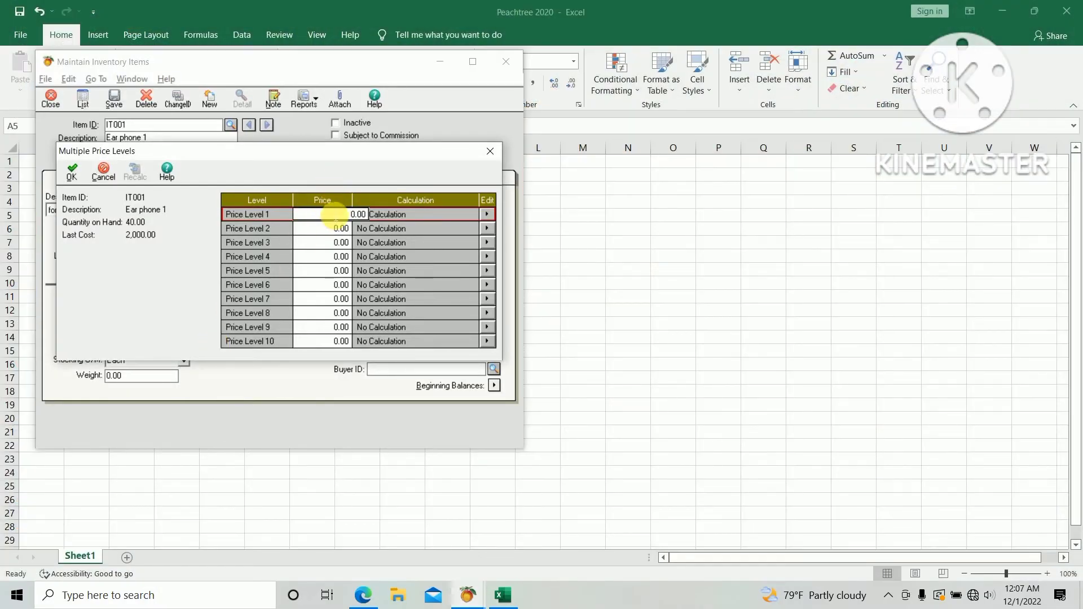
left_click(334, 216)
type("2100")
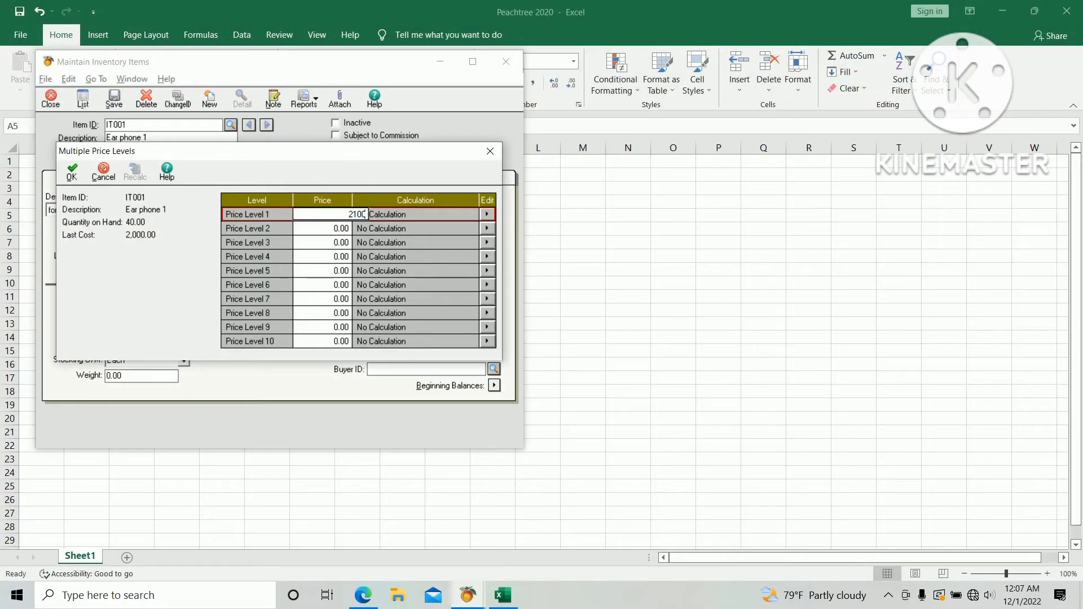
key("Tab")
key("Tab")
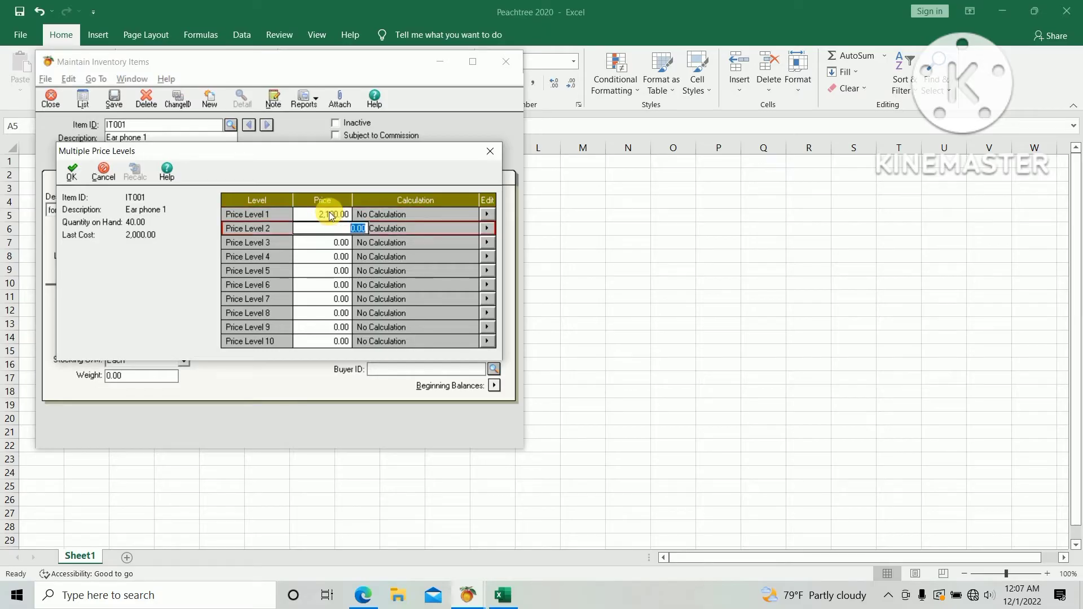
Set Price Level 2 to 2,200 and Price Level 3 to 2,300, accept the price levels and return to Excel.
type("2,200")
key("Tab")
key("Tab")
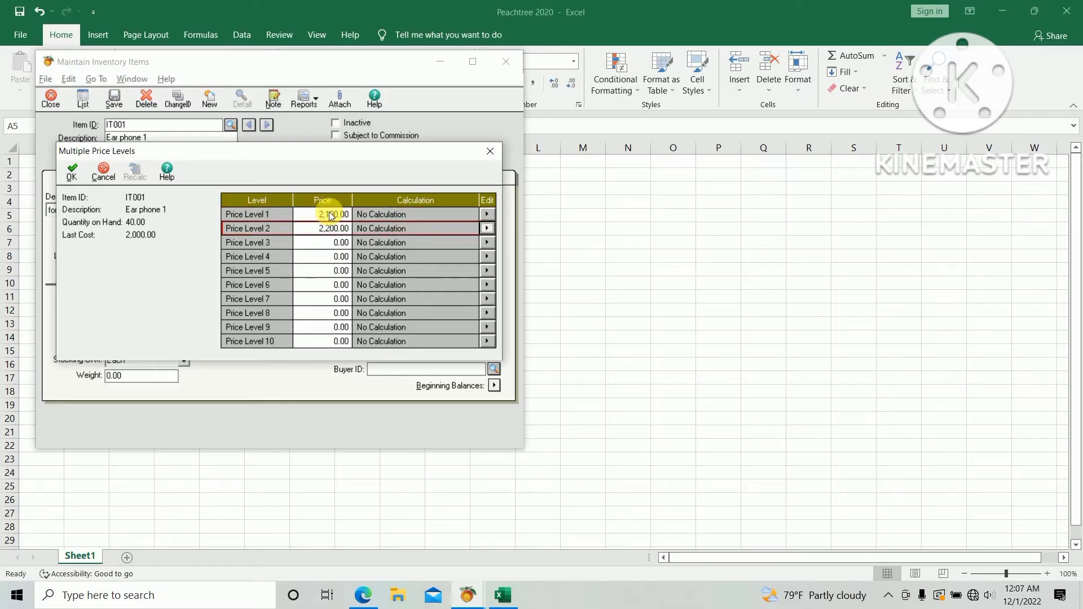
type("2300")
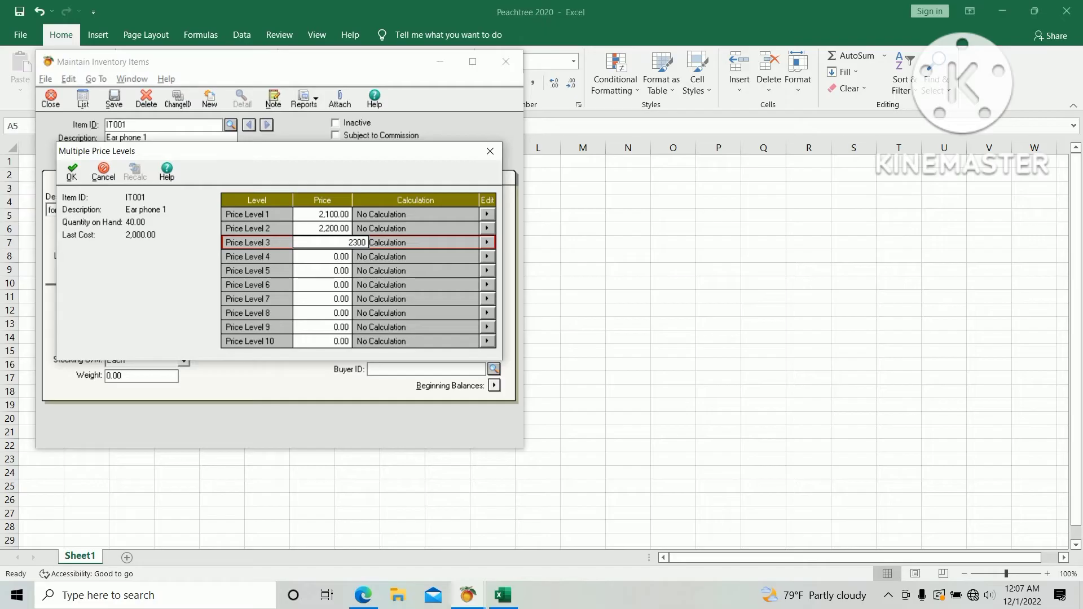
key("Tab")
key("alt+Tab")
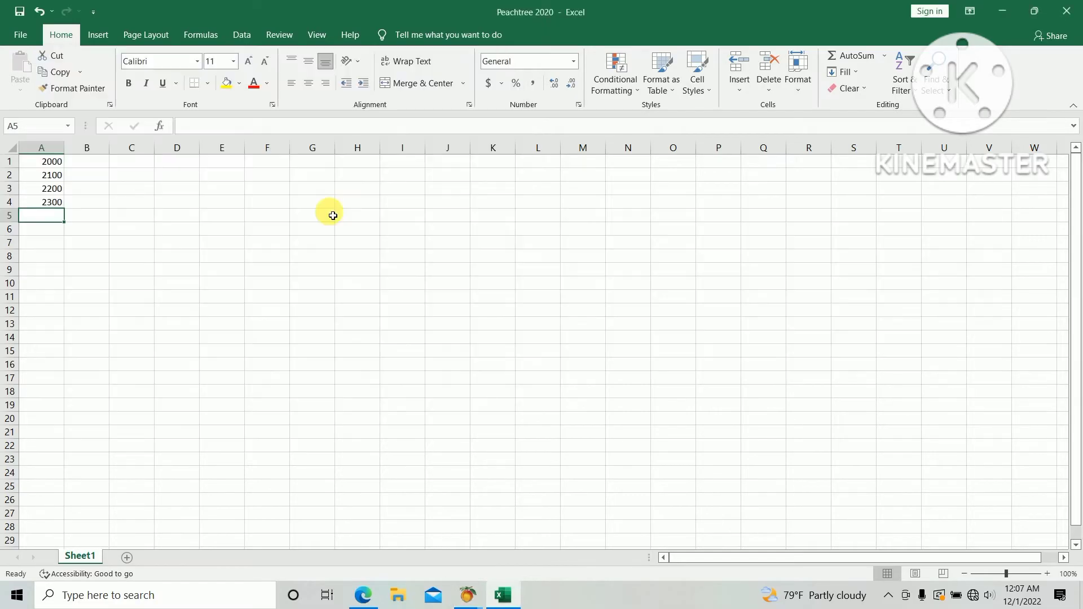
key("alt+Tab")
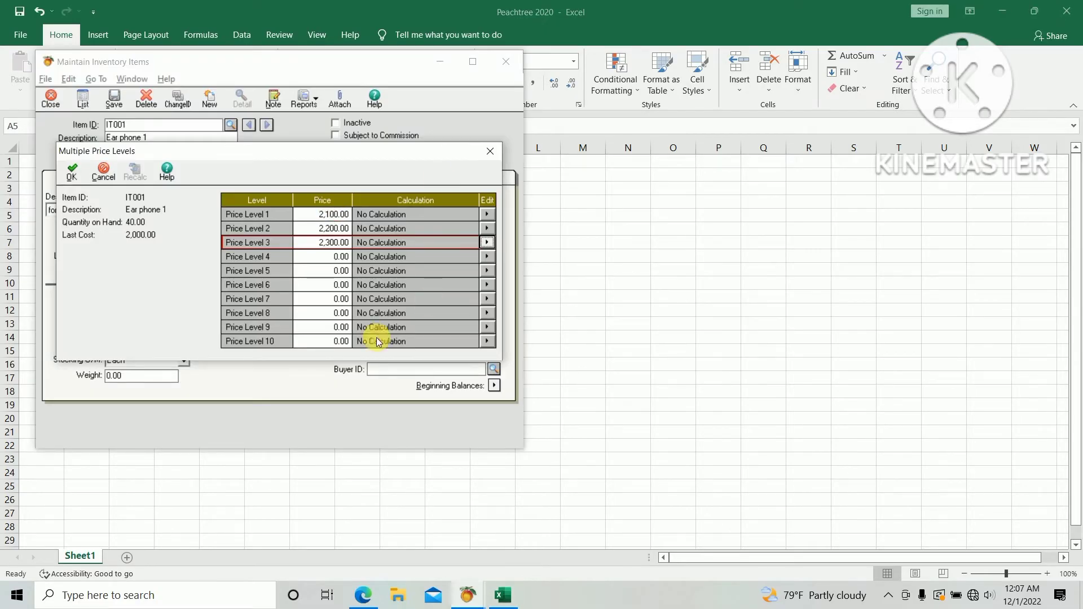
left_click(70, 170)
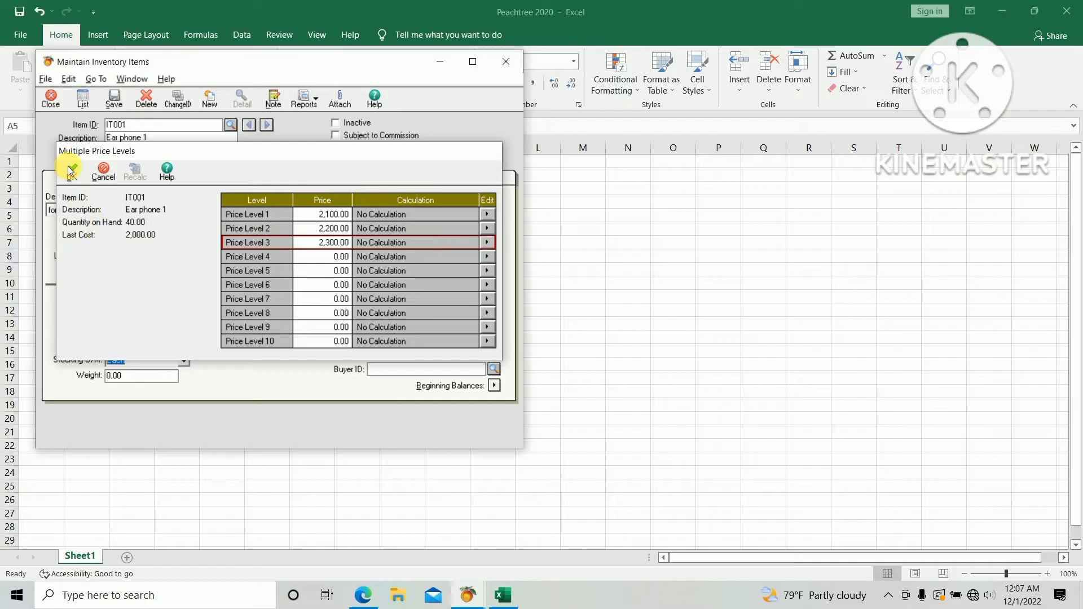
key("alt+Tab")
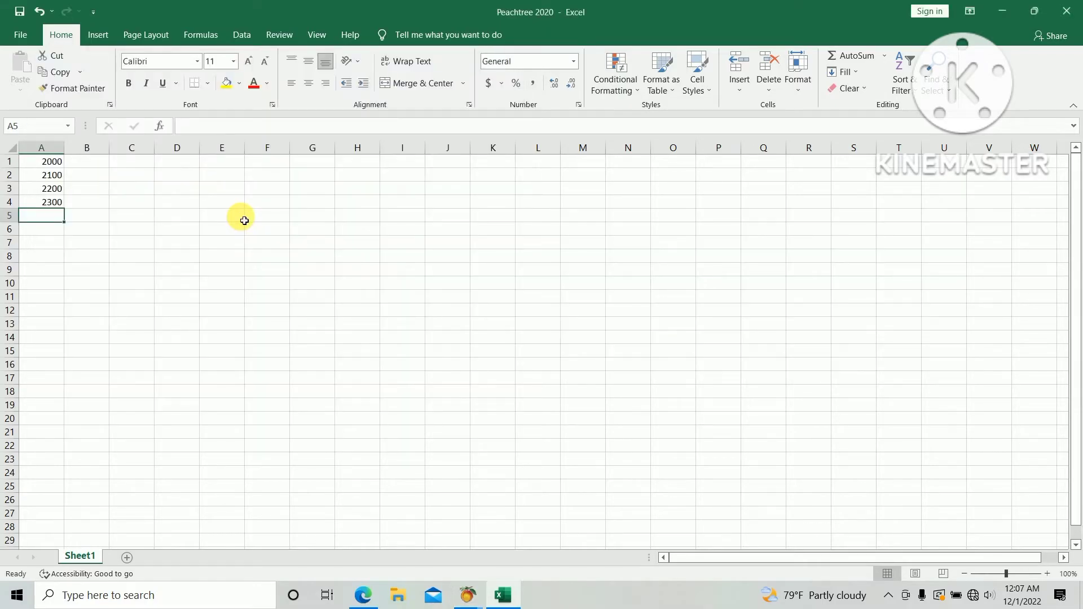
Switch from Excel back to Peachtree's Maintain Inventory Items window, save item IT001 and close the window.
key("alt+Tab")
key("alt+Tab")
key("Tab")
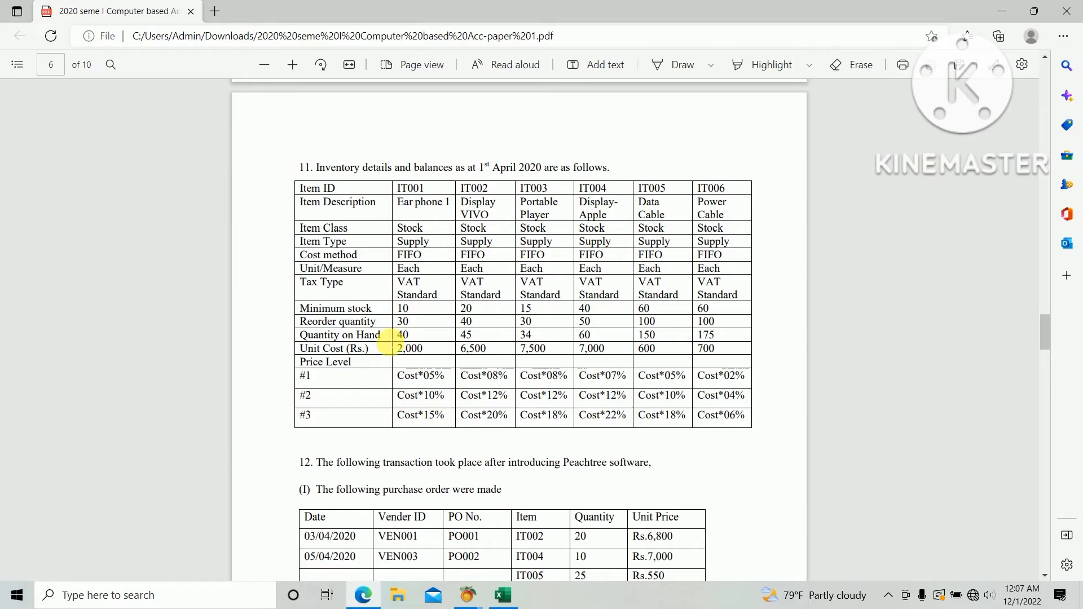
key("alt+Tab")
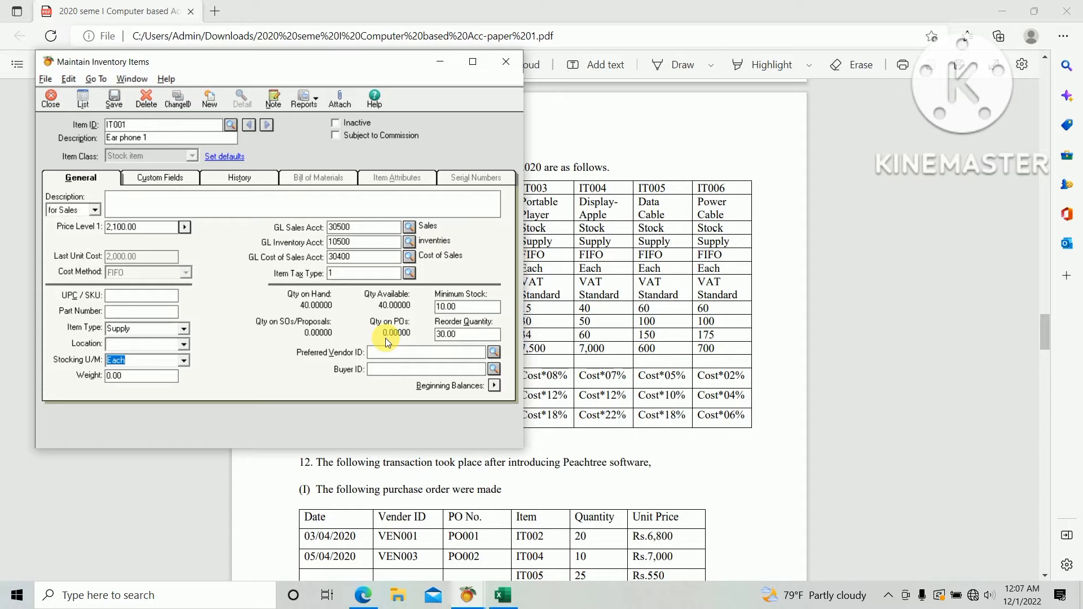
left_click(115, 101)
left_click(507, 66)
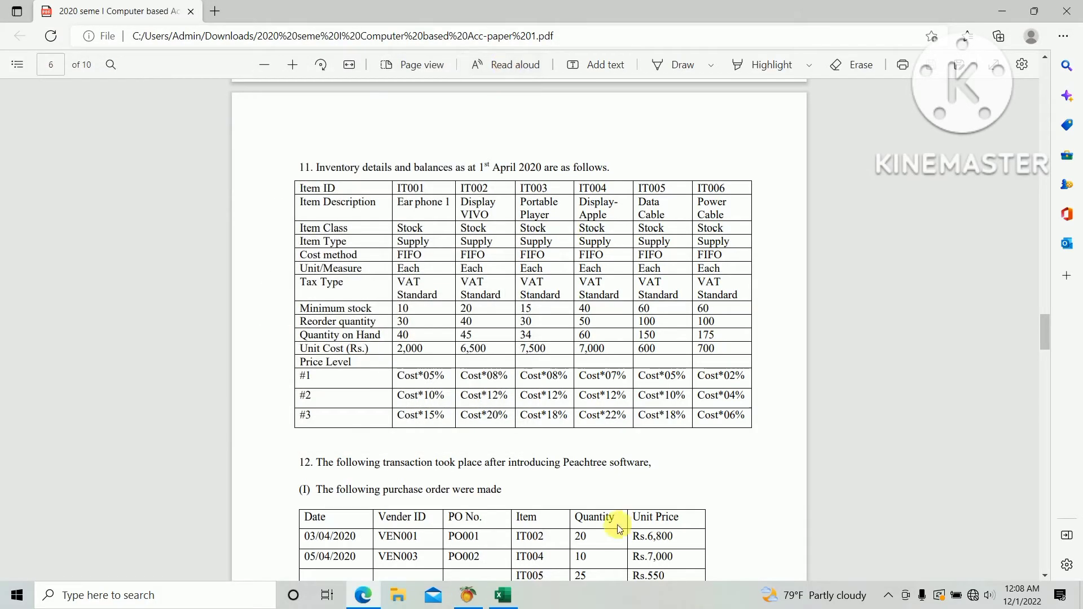
Bring up Peachtree's main window, view the inventory list to check the saved item, and close the list.
left_click(468, 599)
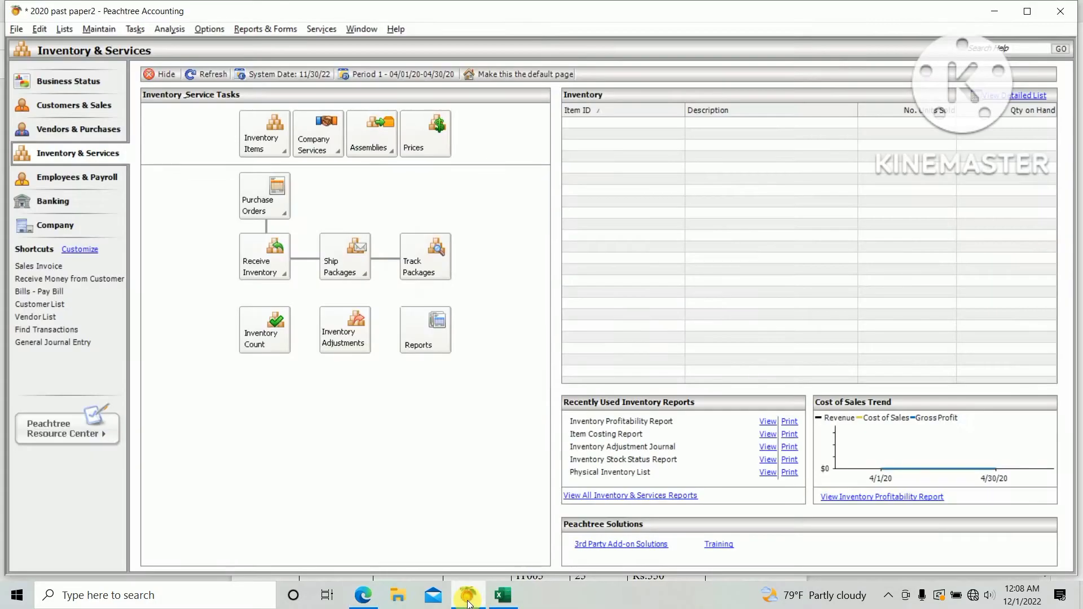
left_click(261, 199)
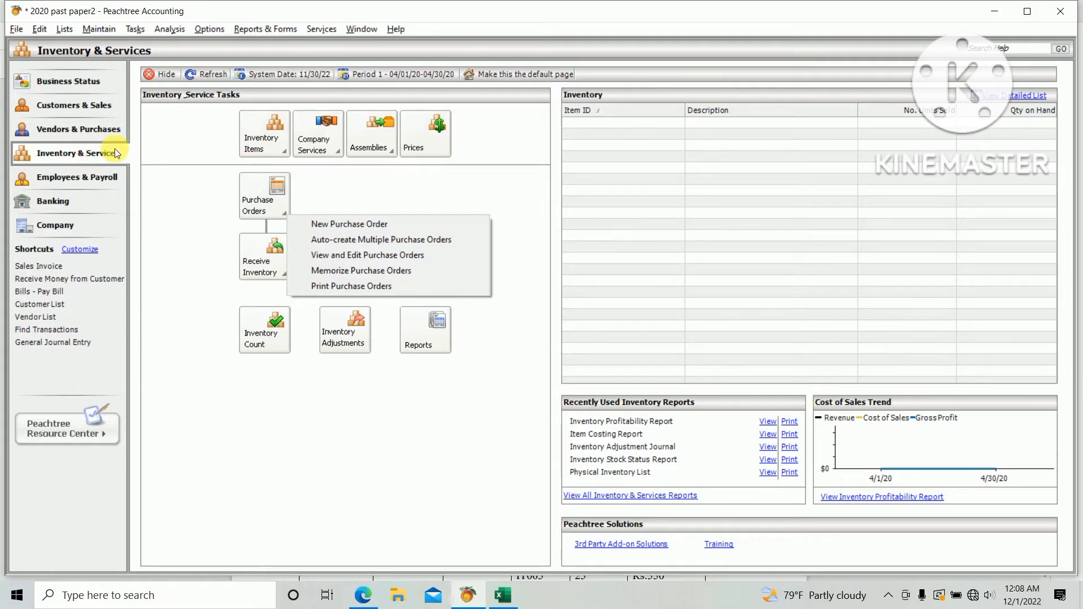
left_click(267, 124)
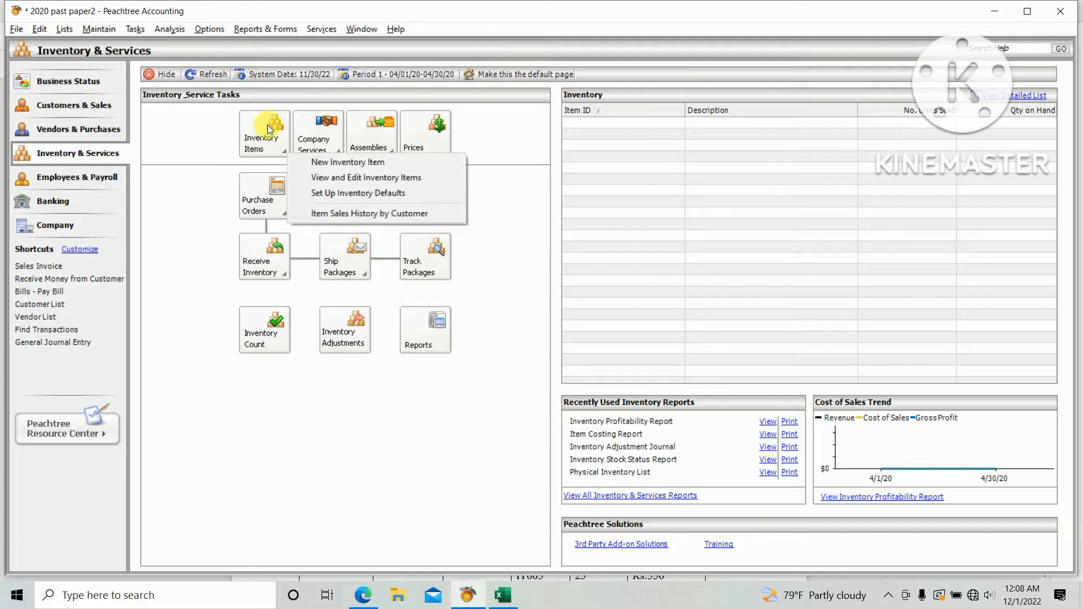
left_click(339, 178)
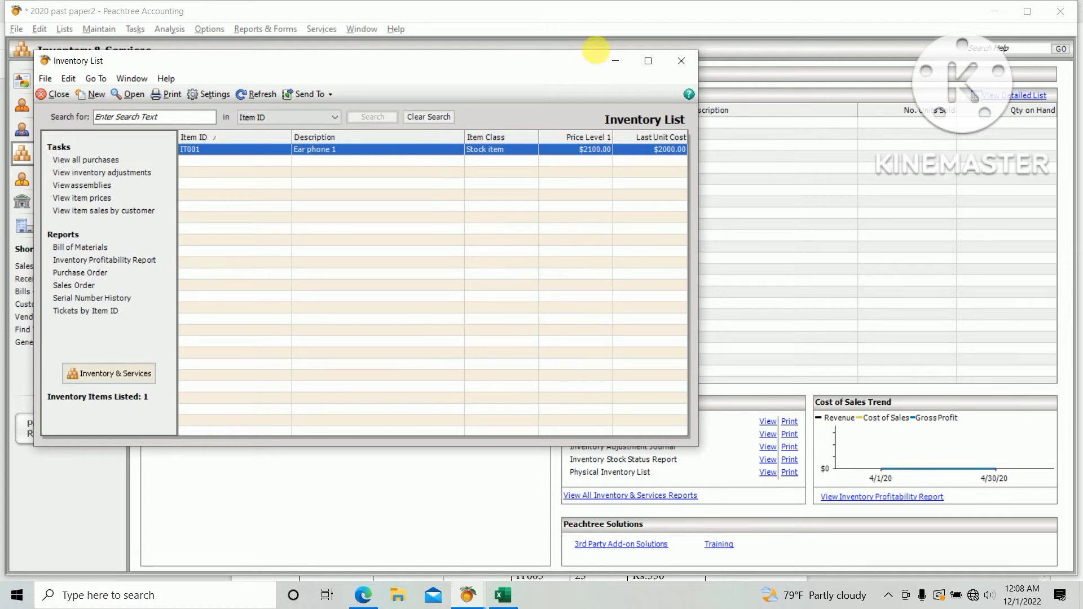
left_click(682, 62)
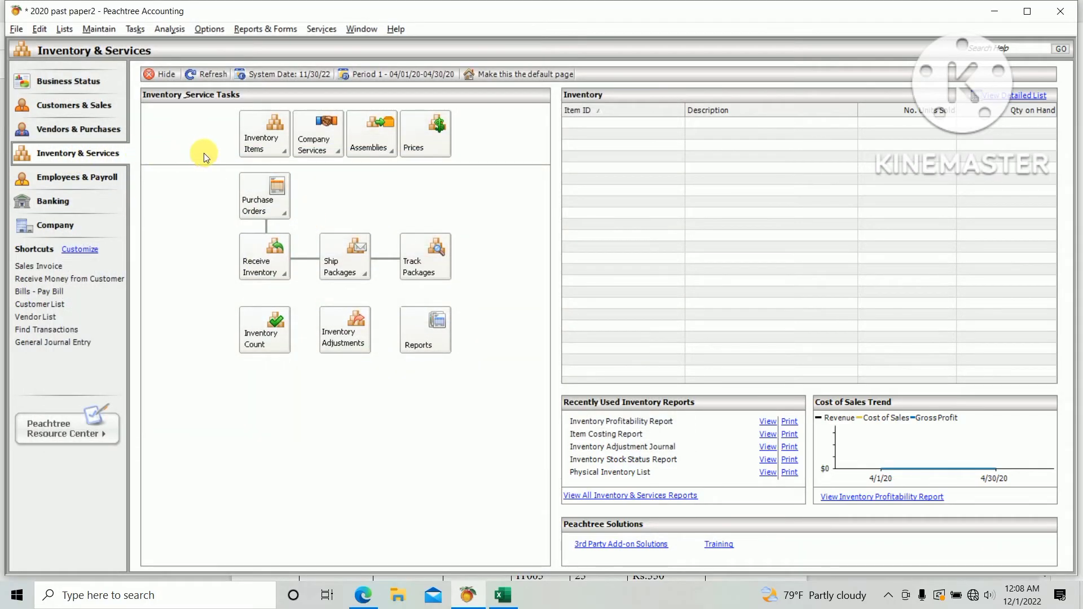
Start a new inventory item and enter IT002 as its item ID, checking the exam paper PDF.
left_click(262, 141)
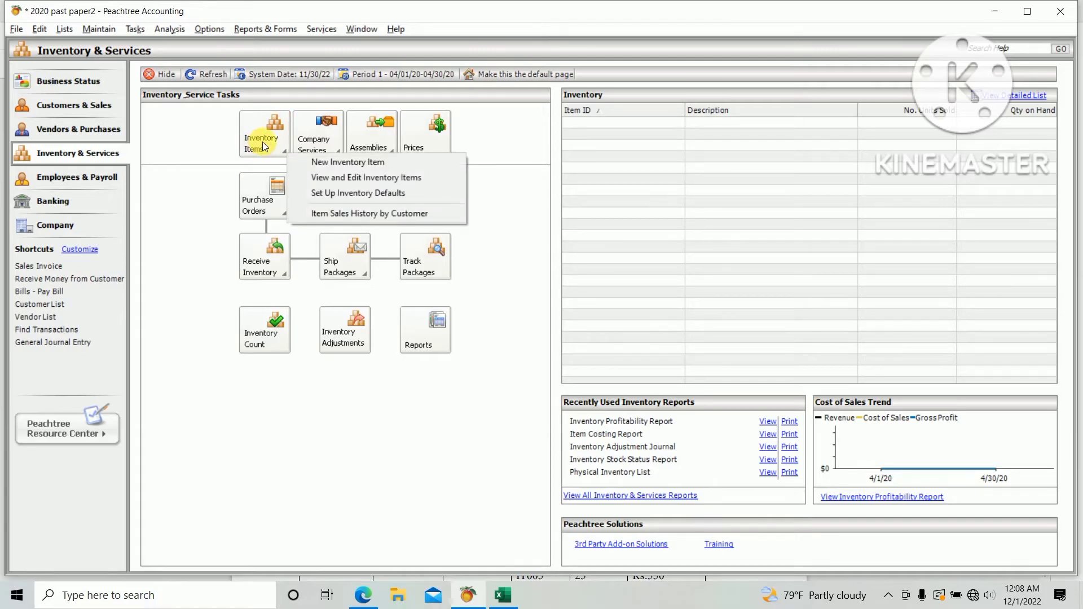
left_click(343, 163)
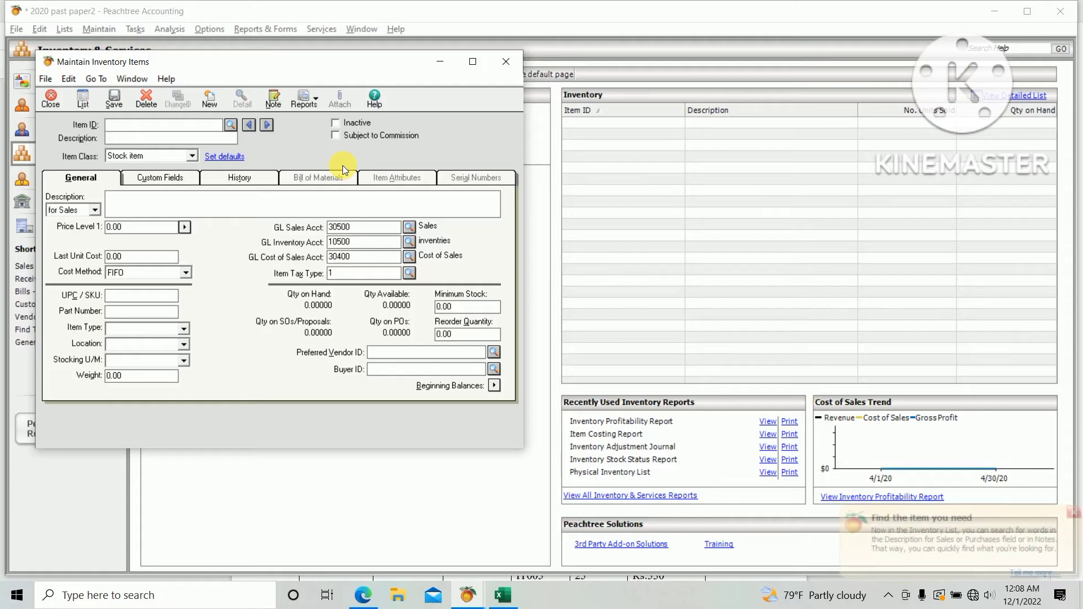
key("alt+Tab")
key("Tab")
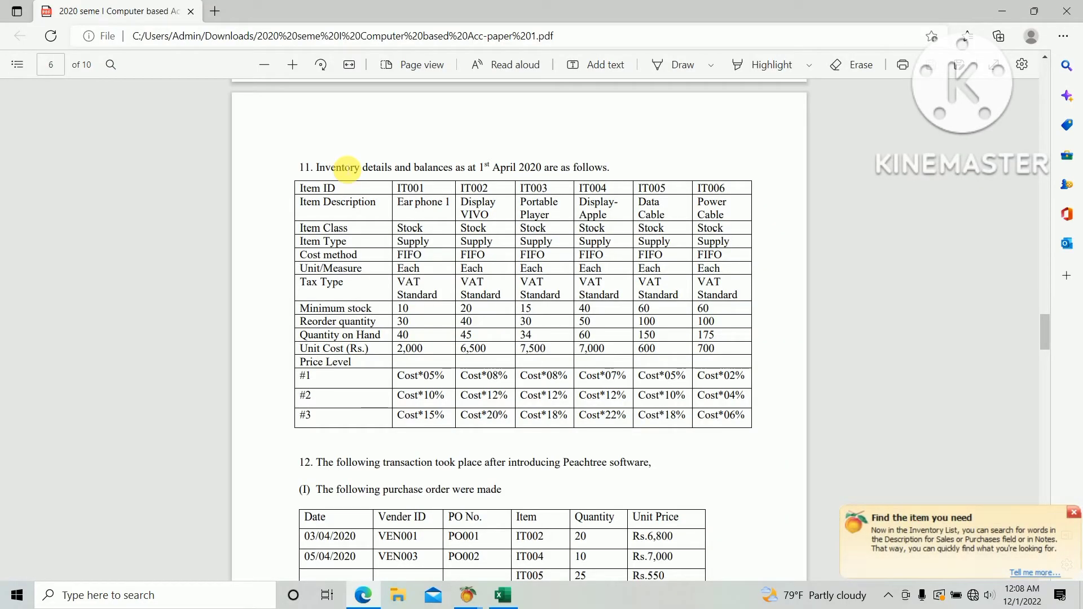
key("alt+Tab")
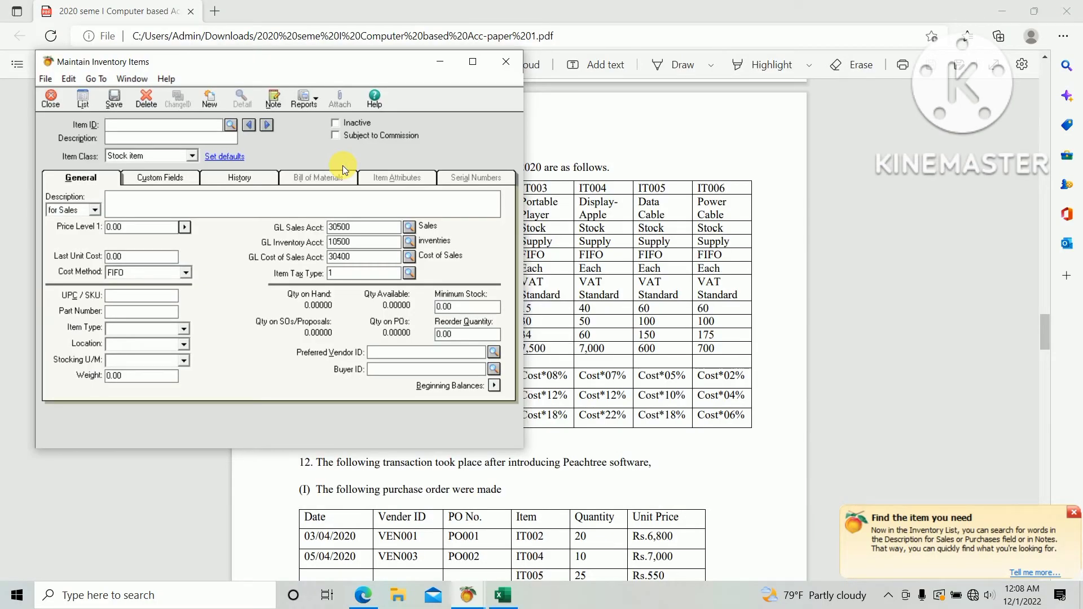
type("IT002")
key("Tab")
Enter "Disply VIVO" as the description of IT002, checking the item name in the exam paper PDF.
key("alt+Tab")
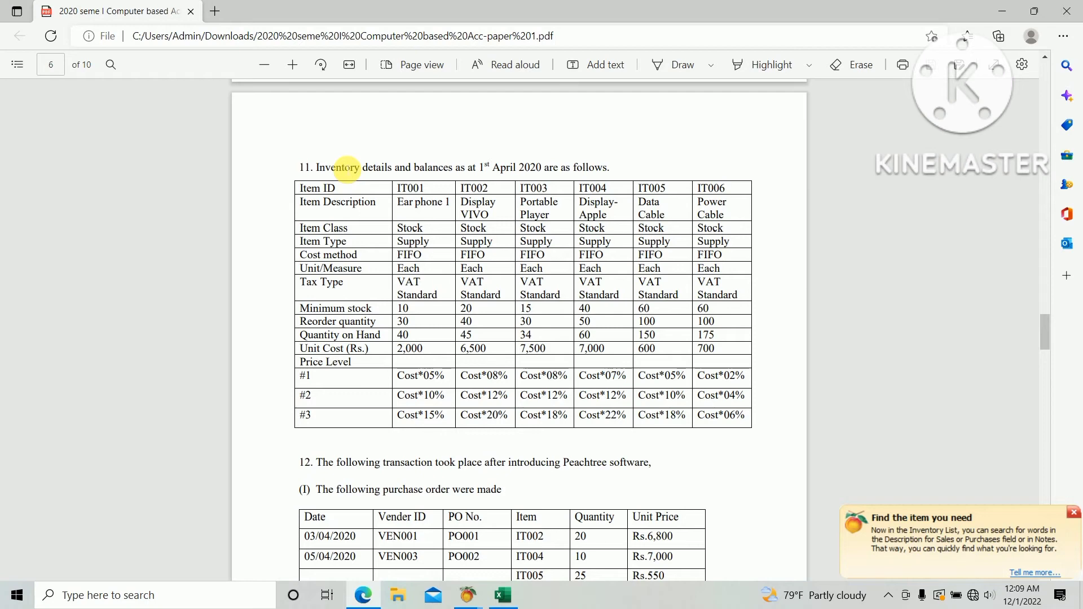
key("alt+Tab")
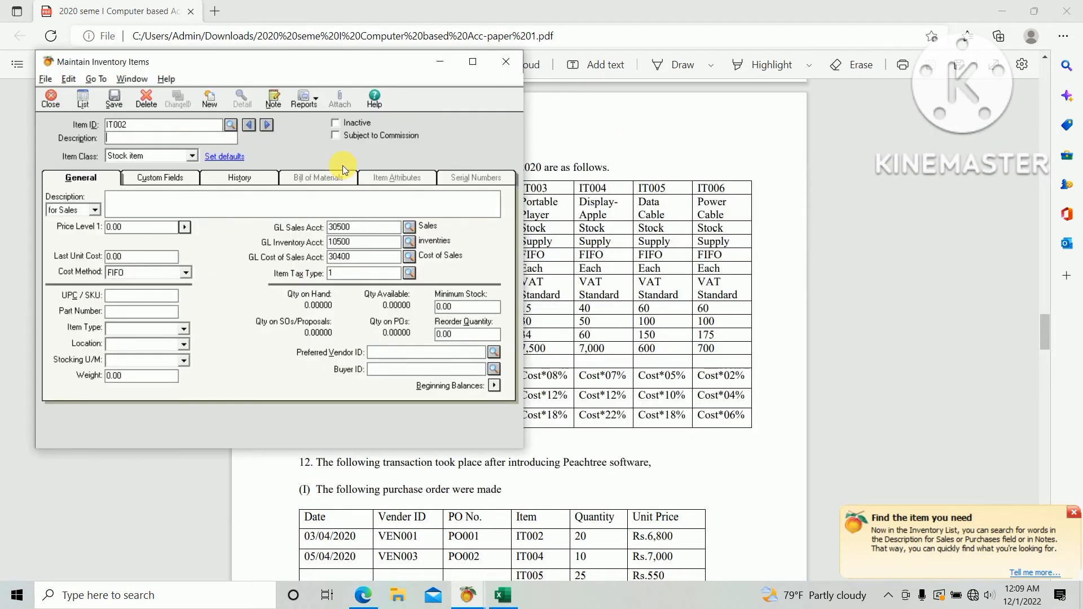
type("Disply VIVP")
key("BackSpace")
key("BackSpace")
type("VO")
key("alt+Tab")
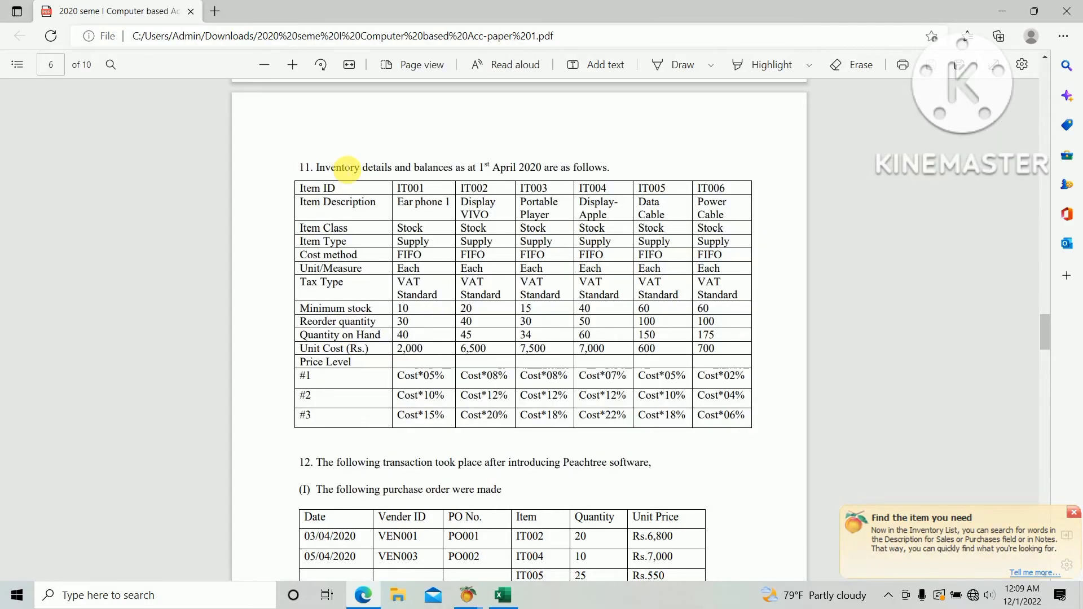
key("alt+Tab")
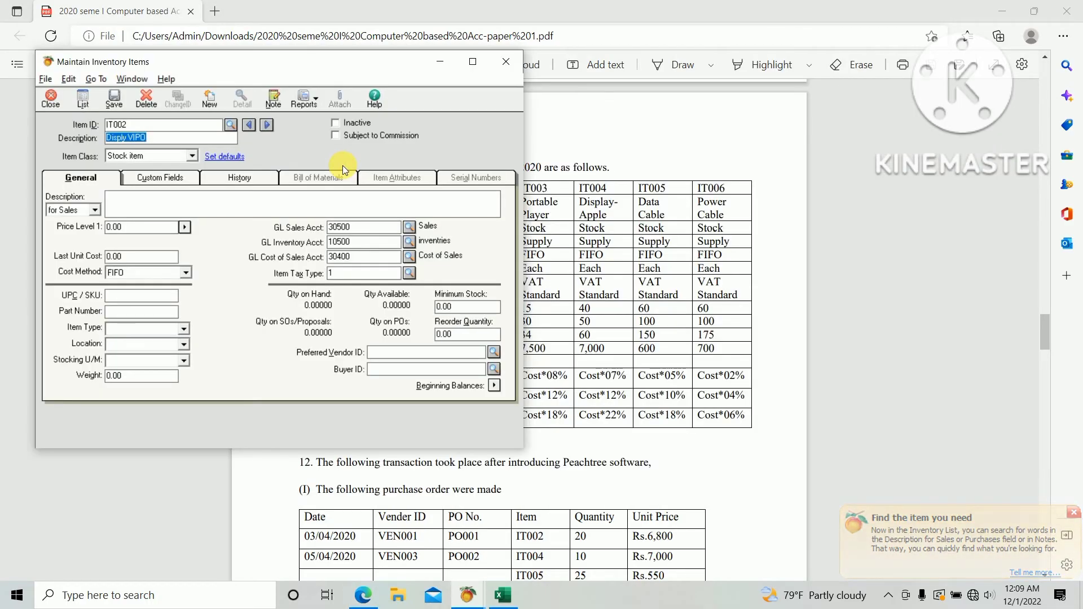
key("End")
key("BackSpace")
key("BackSpace")
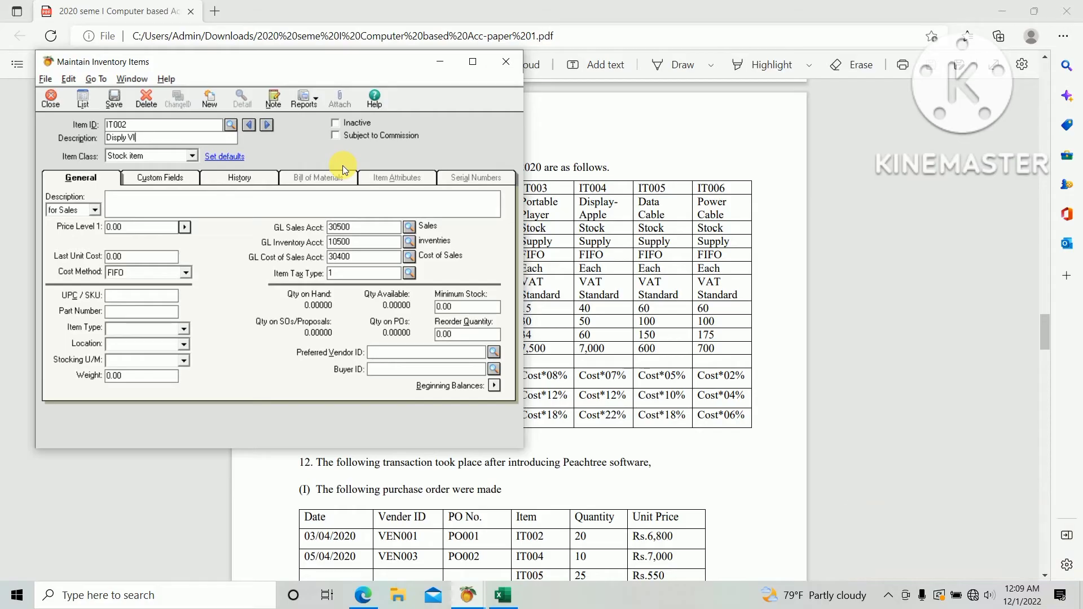
type("VO")
key("Tab")
Check IT002's class and type in the exam paper PDF and set its item type to Supply in Peachtree.
key("alt+Tab")
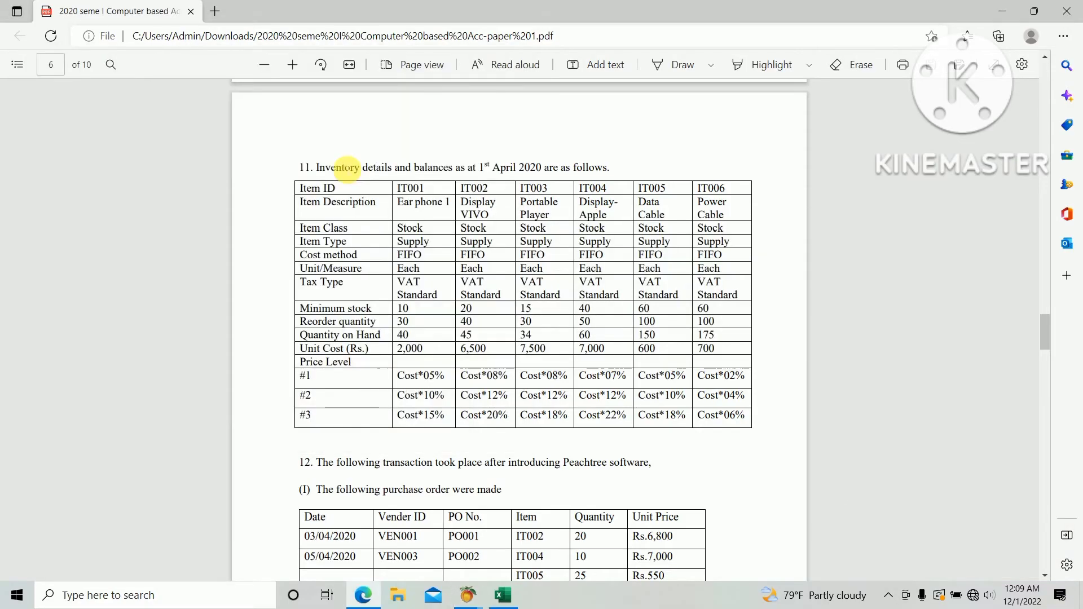
key("alt+Tab")
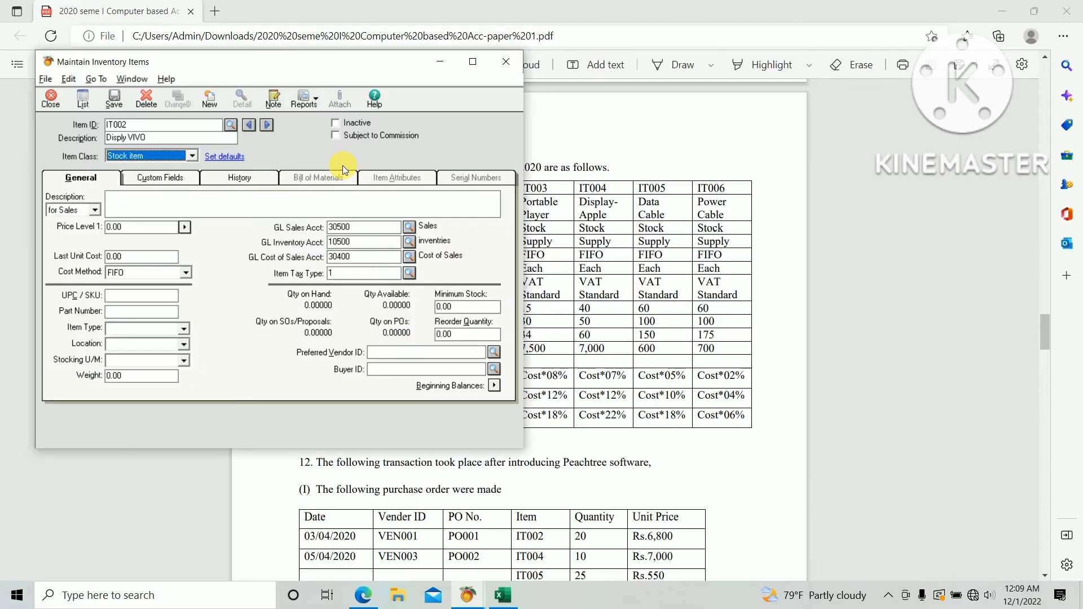
left_click(184, 329)
left_click(170, 341)
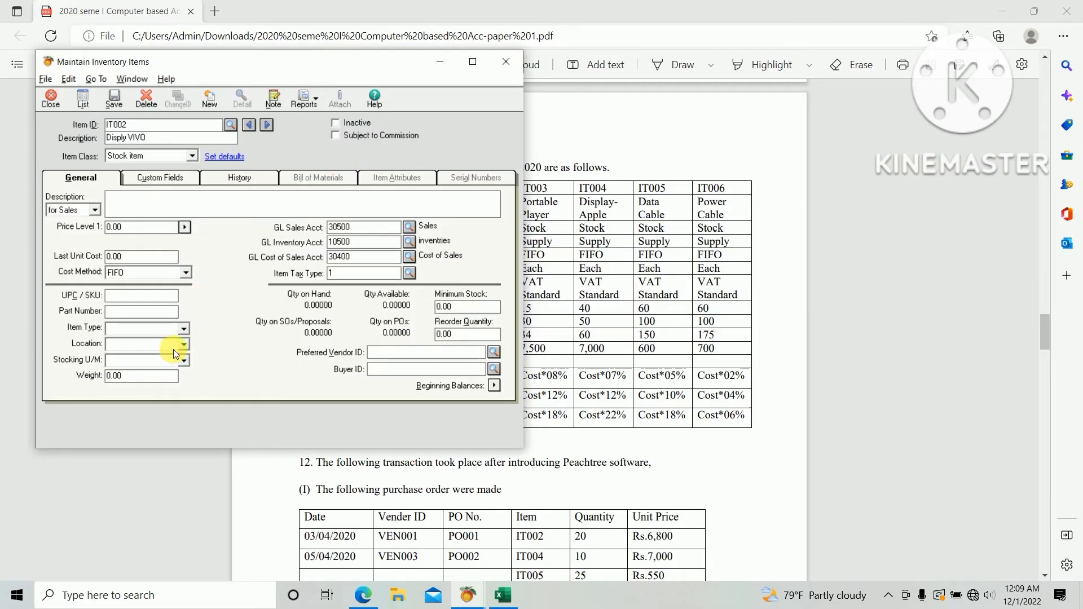
left_click(182, 330)
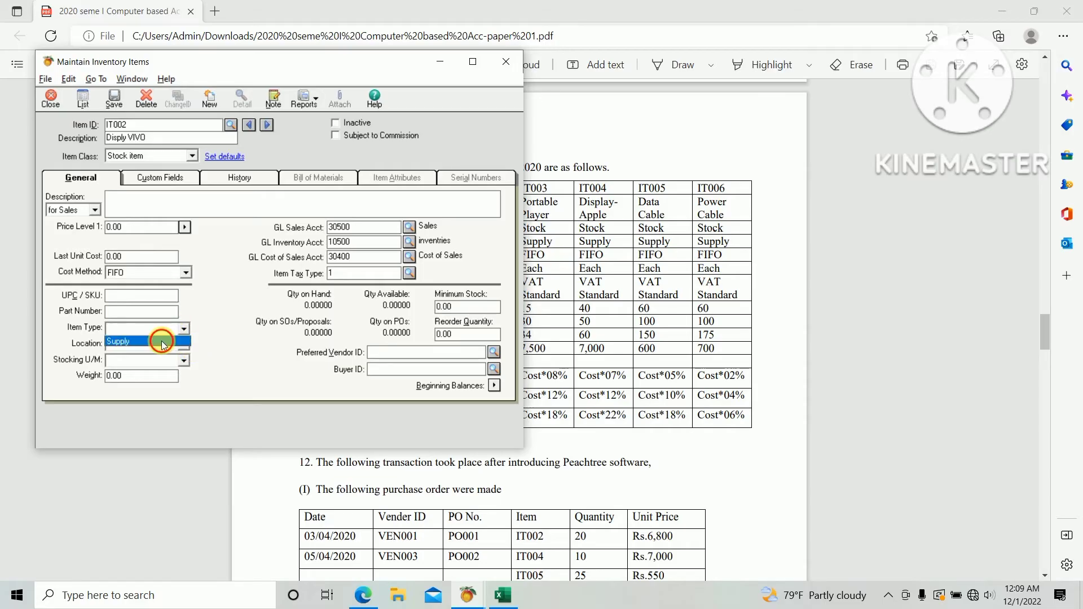
left_click(163, 340)
Check IT002's unit of measure in the exam paper PDF and set its stocking unit to Each in Peachtree.
key("alt+Tab")
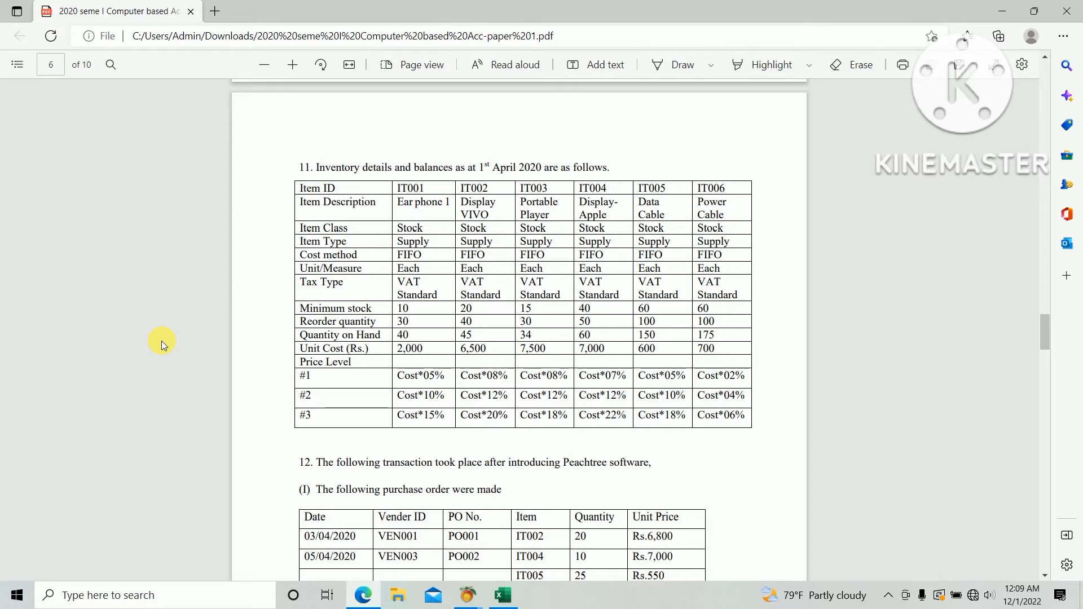
key("alt+Tab")
key("alt+Tab")
key("alt+Tab")
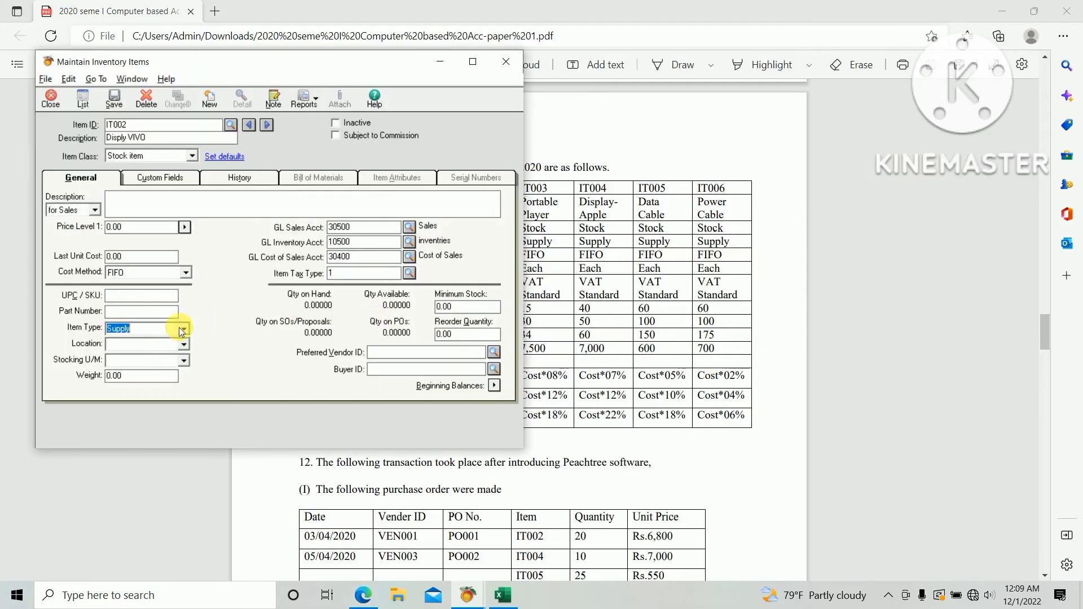
left_click(128, 362)
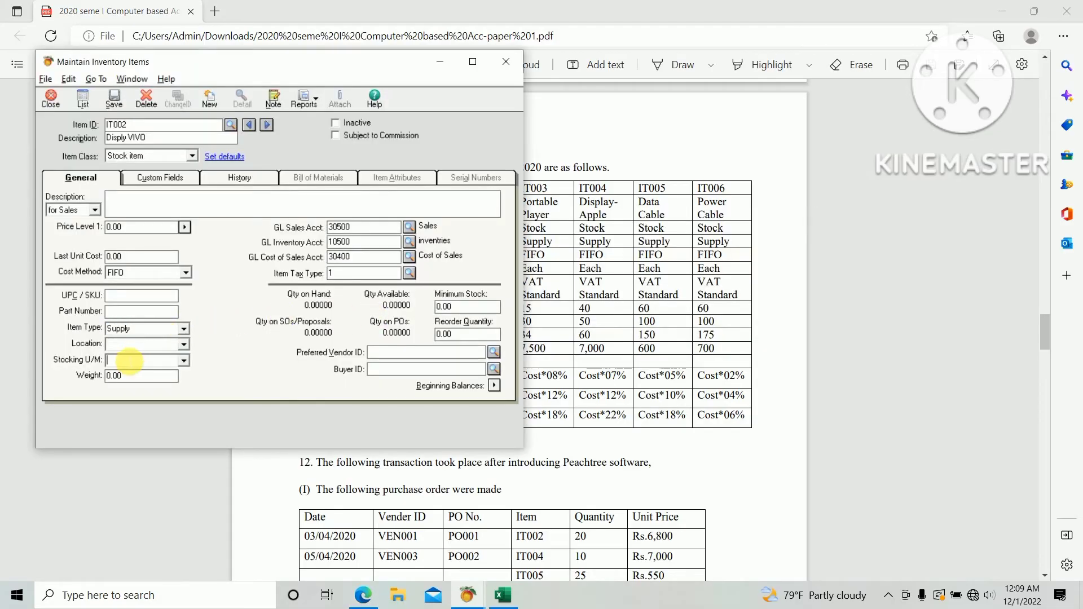
type("each")
key("Tab")
Check IT002's tax type in the exam paper PDF and choose item tax type 1 for it in Peachtree.
key("alt+Tab")
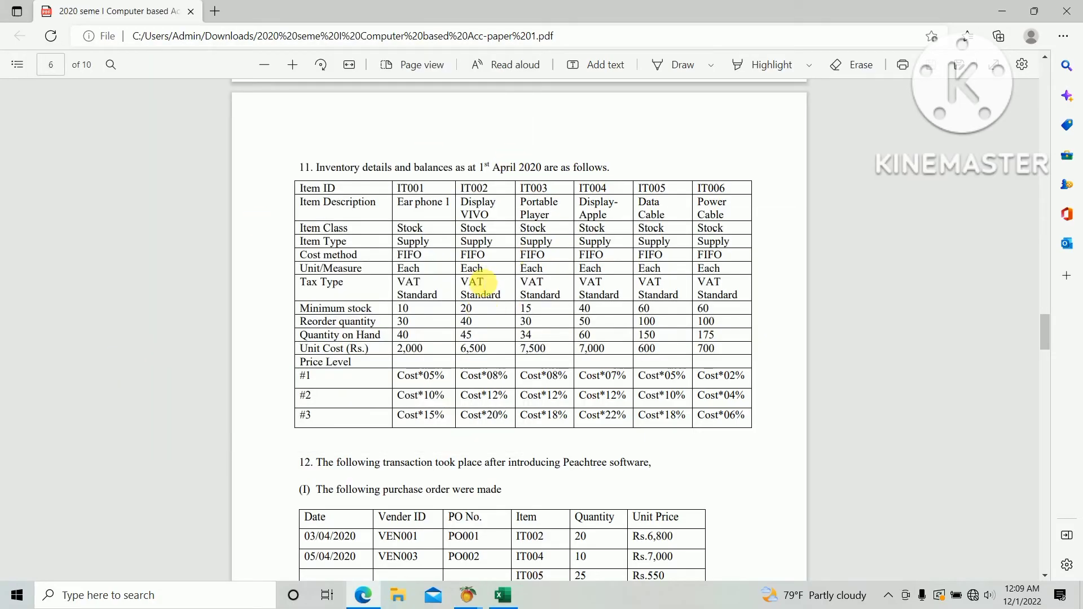
key("alt+Tab")
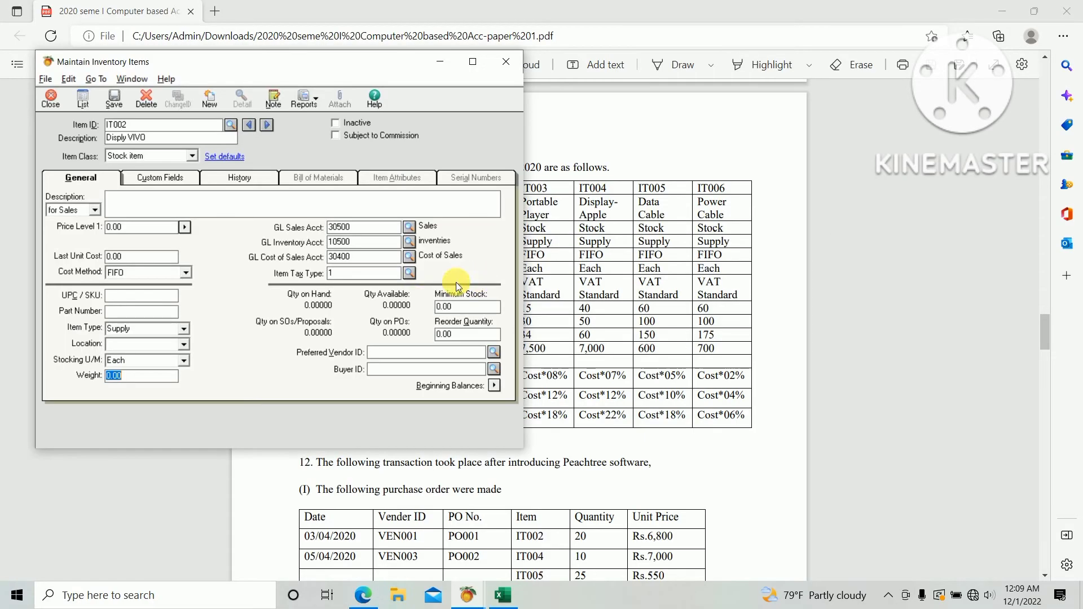
left_click(406, 274)
left_click(395, 287)
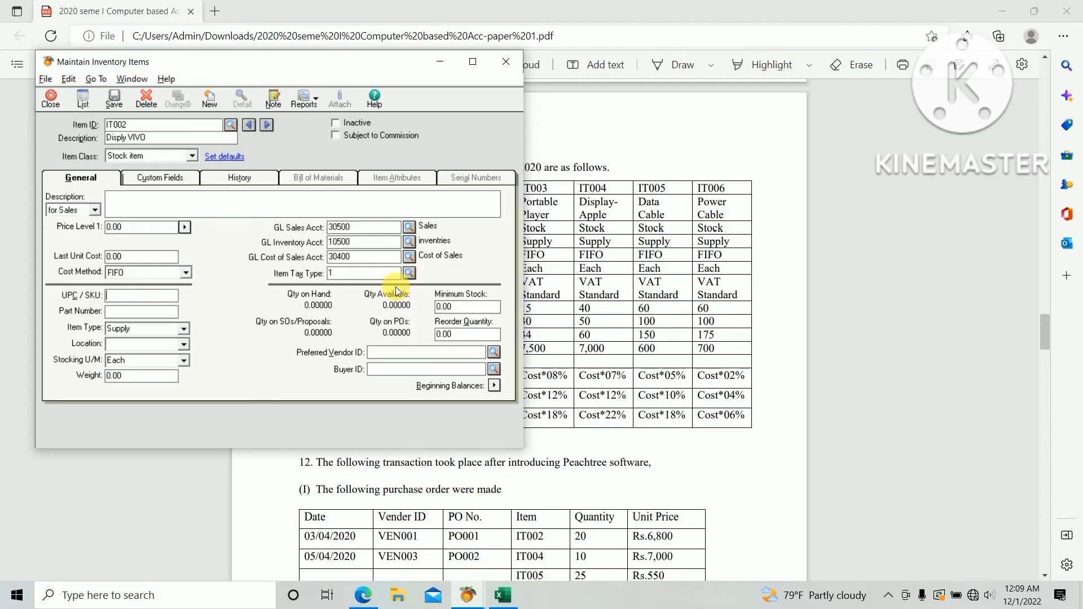
Set IT002's minimum stock to 20 and its reorder quantity to 40, following the exam paper PDF.
key("alt+Tab")
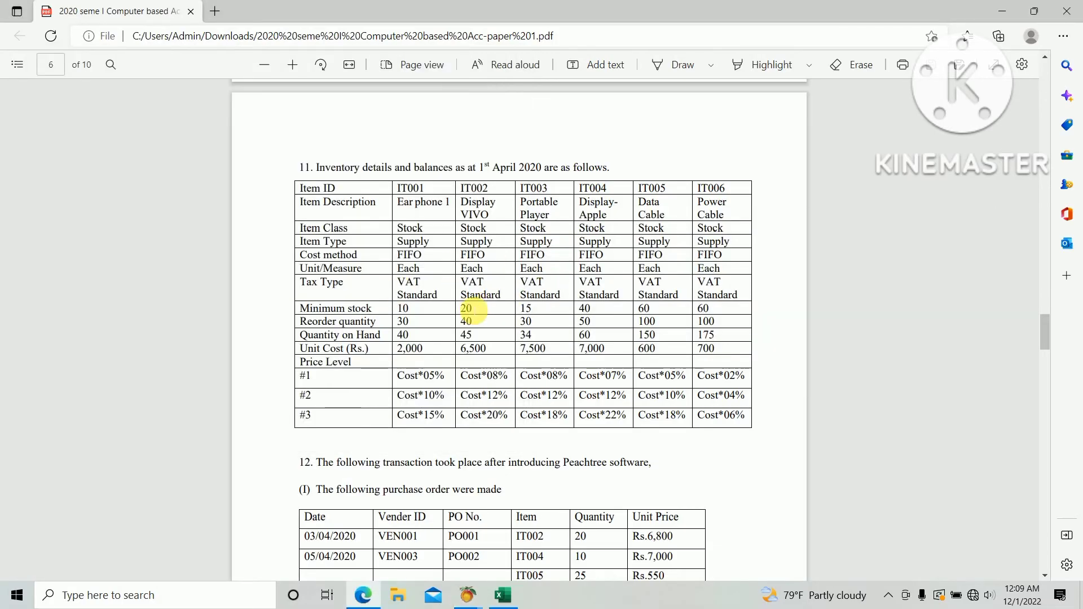
key("alt+Tab")
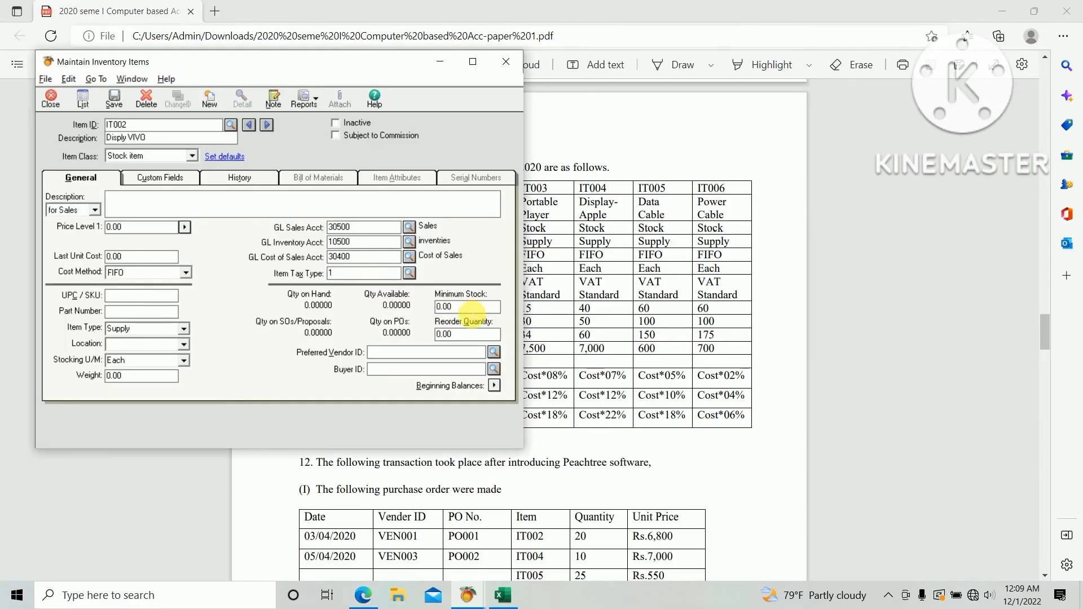
double_click(468, 307)
type("20")
key("Tab")
key("alt+Tab")
key("alt+Tab")
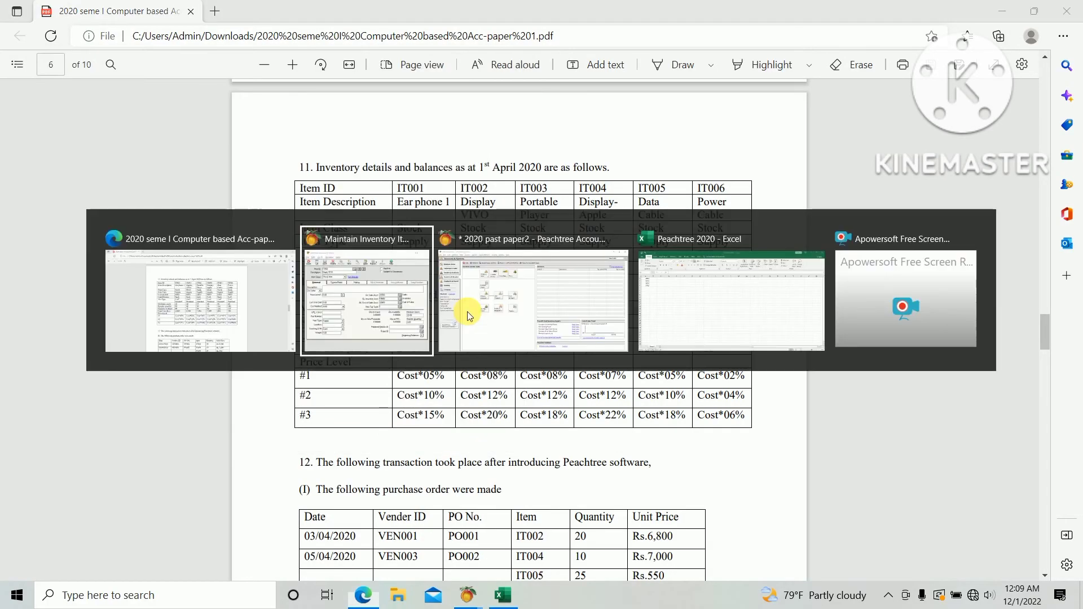
type("40")
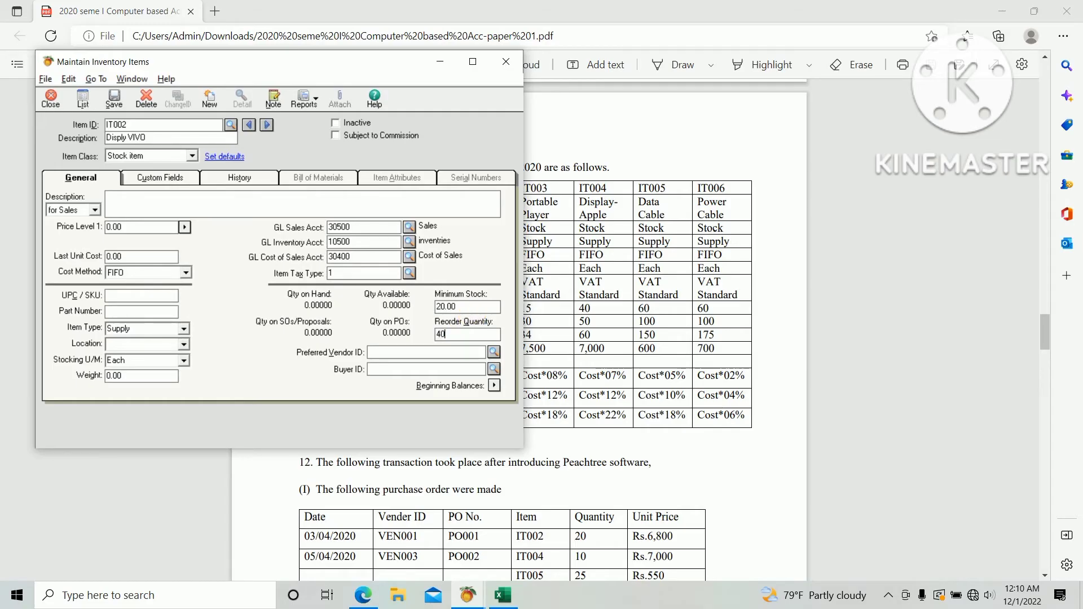
Check IT002's quantity and cost in the exam paper PDF, save its record and open the inventory beginning balances in Peachtree.
key("alt+Tab")
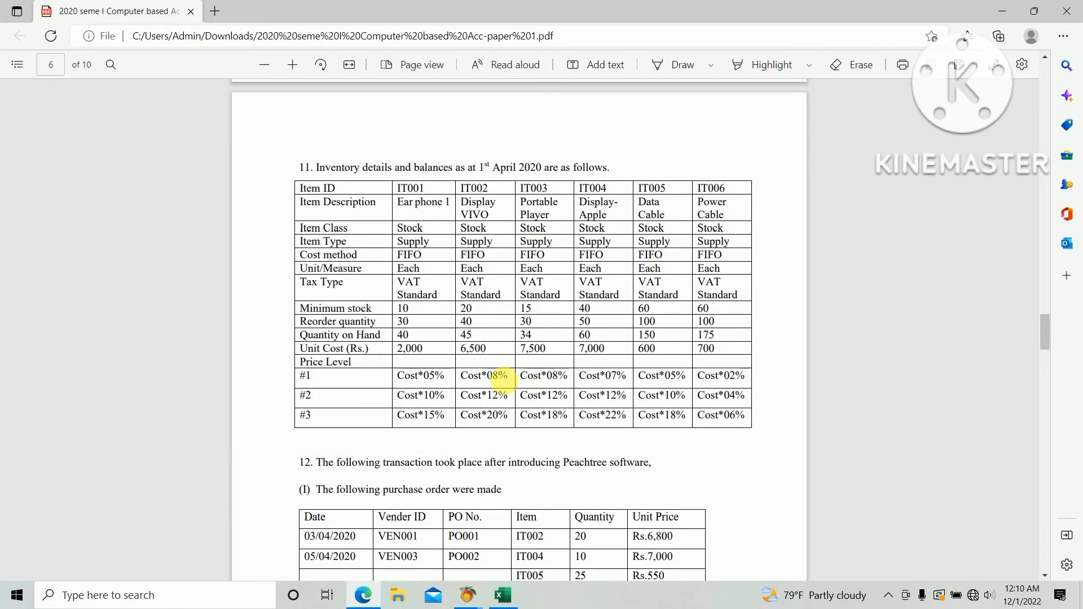
key("alt+Tab")
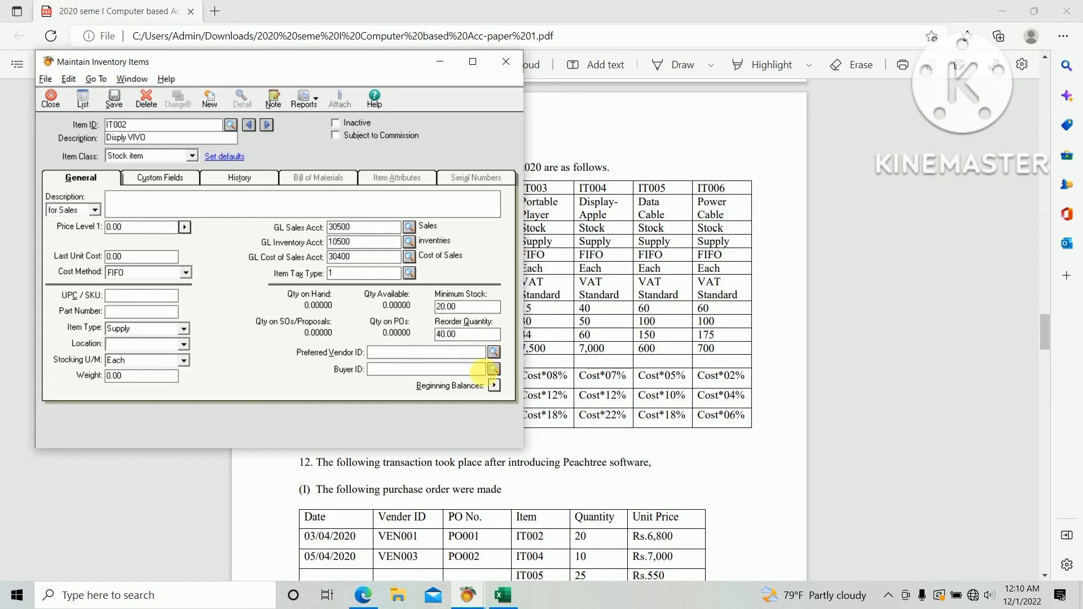
left_click(493, 385)
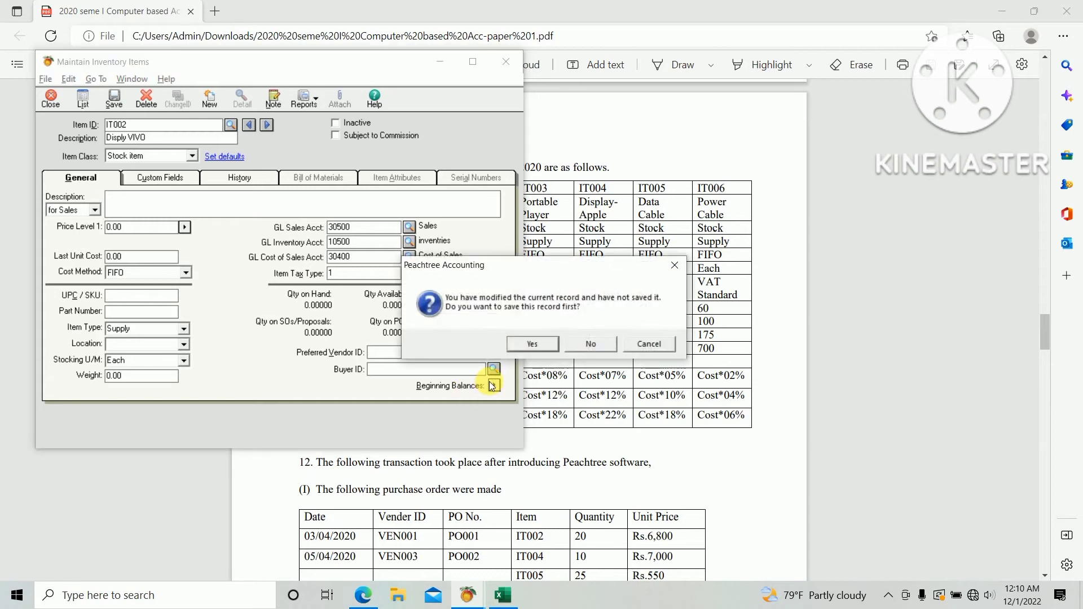
left_click(535, 344)
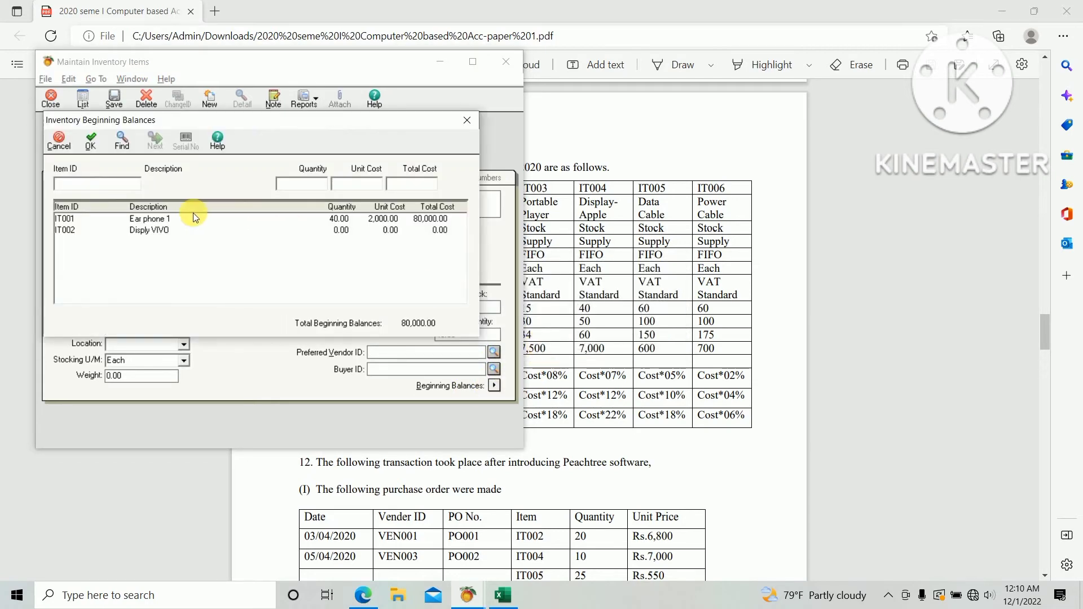
Select IT002 in the beginning balances and set its quantity to 45, following the exam paper PDF.
left_click(160, 231)
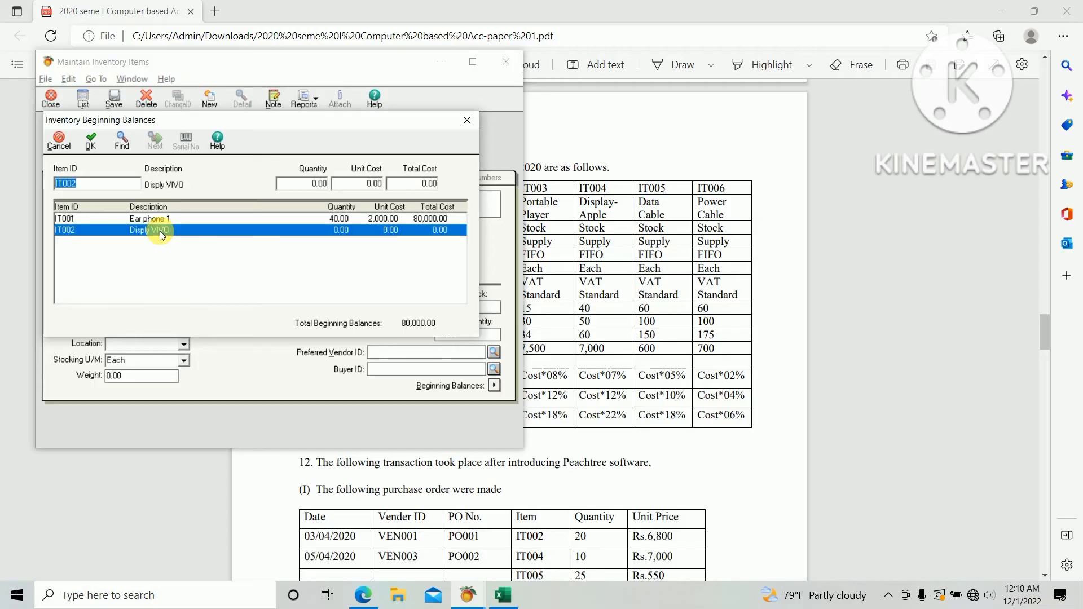
left_click(302, 184)
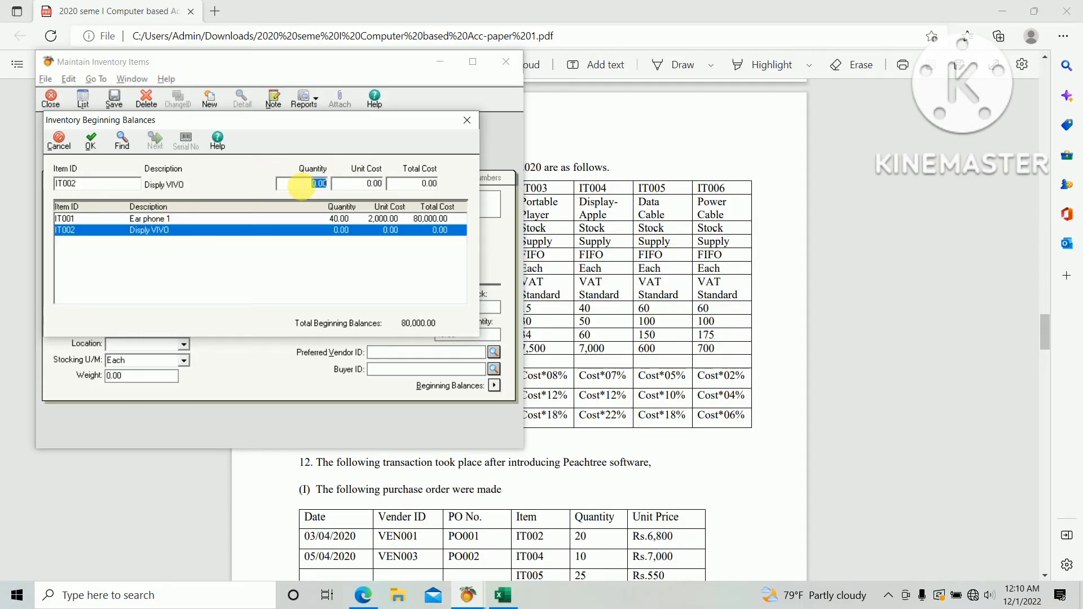
key("alt+Tab")
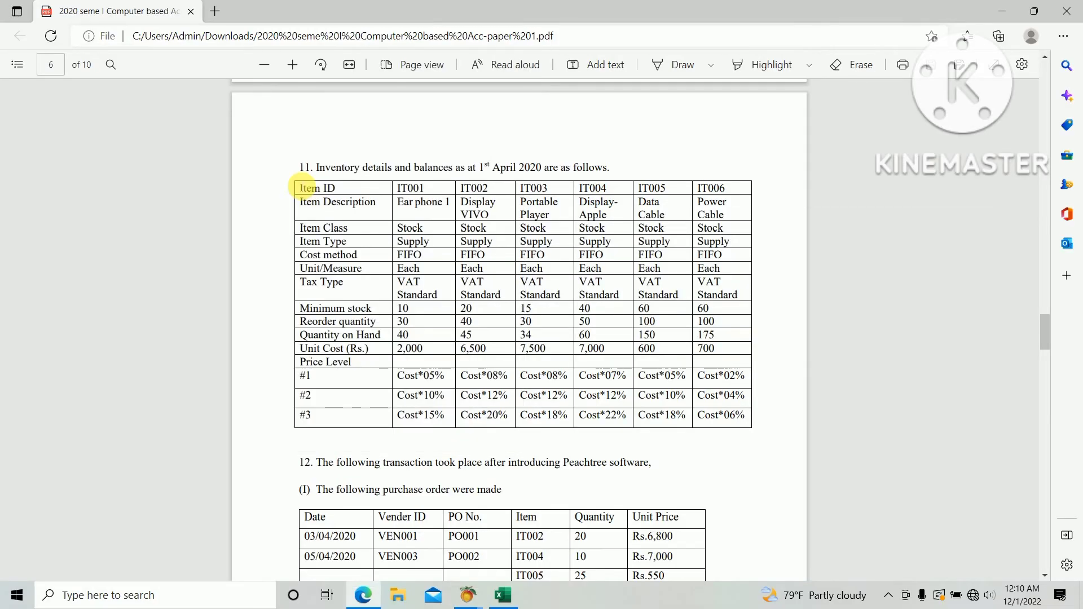
key("alt+Tab")
type("45")
key("Tab")
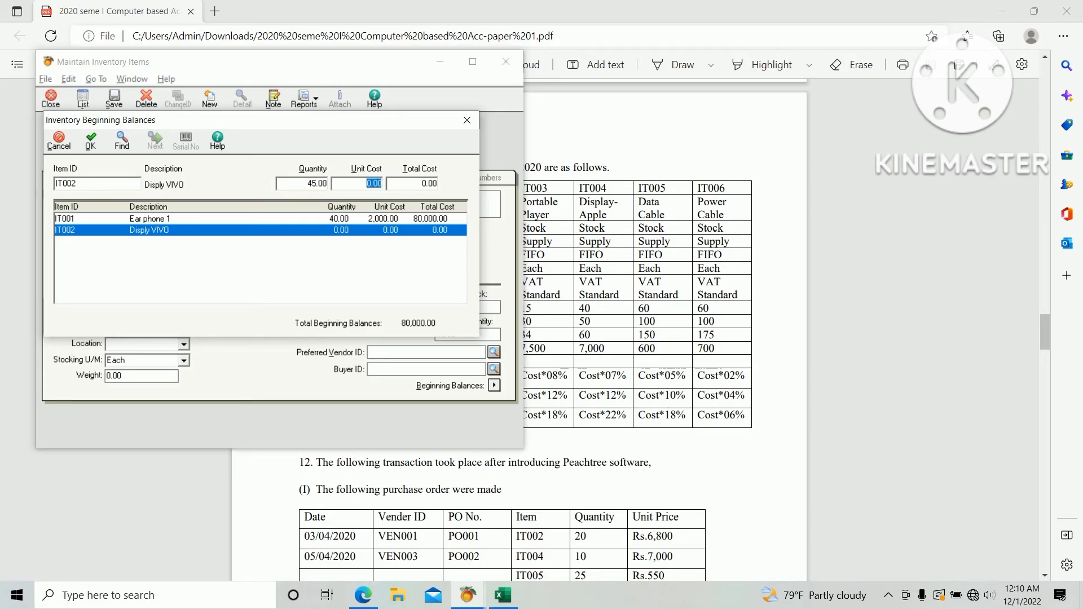
Check IT002's unit cost in the exam paper PDF, set it to 6,500 in Peachtree and accept the beginning balances.
key("alt+Tab")
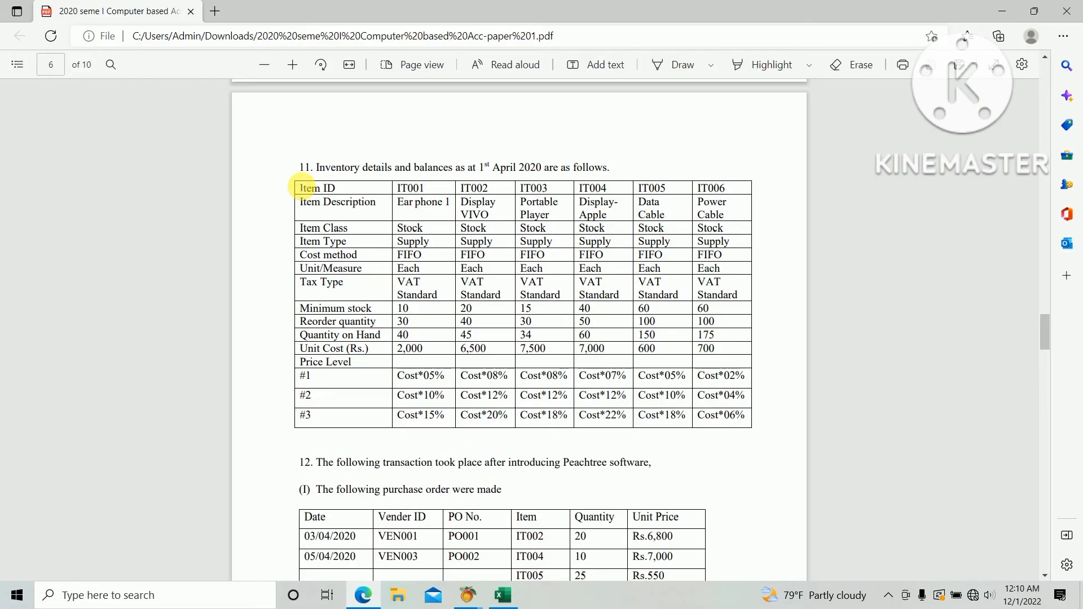
key("alt+Tab")
type("6500")
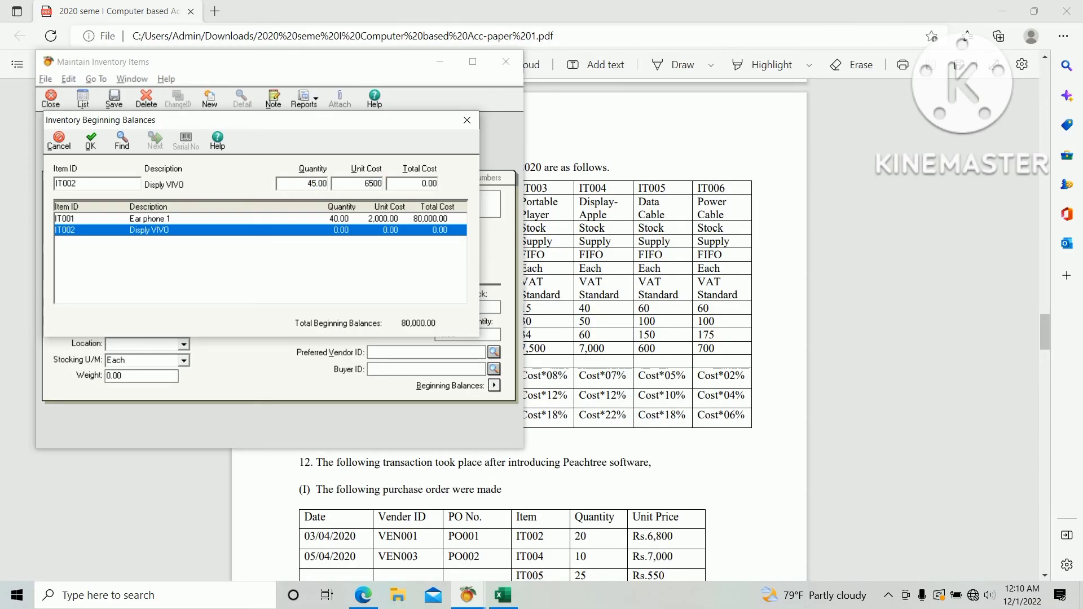
key("Tab")
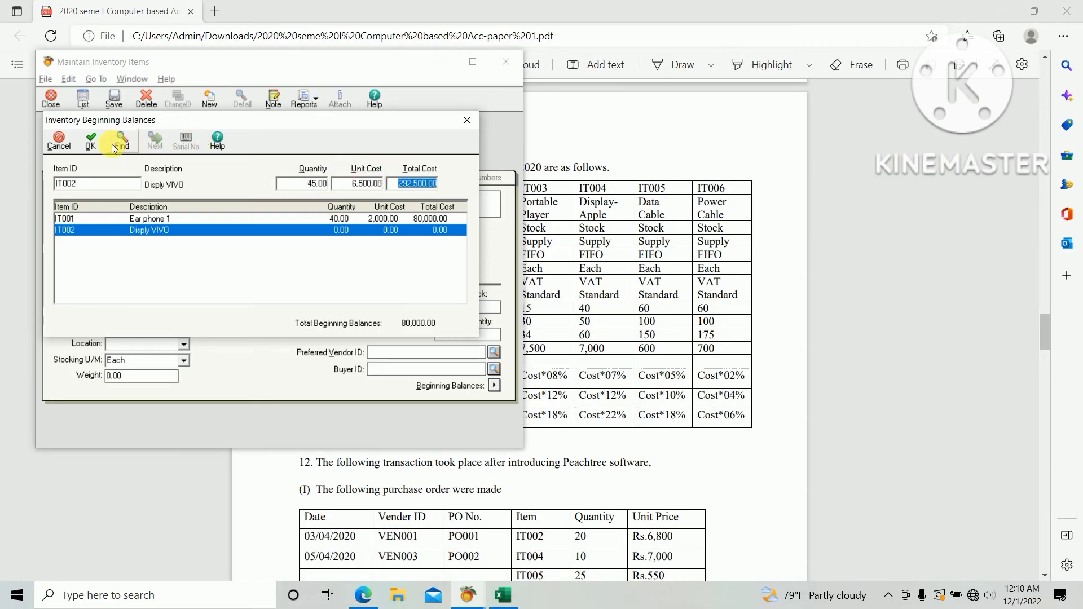
left_click(91, 142)
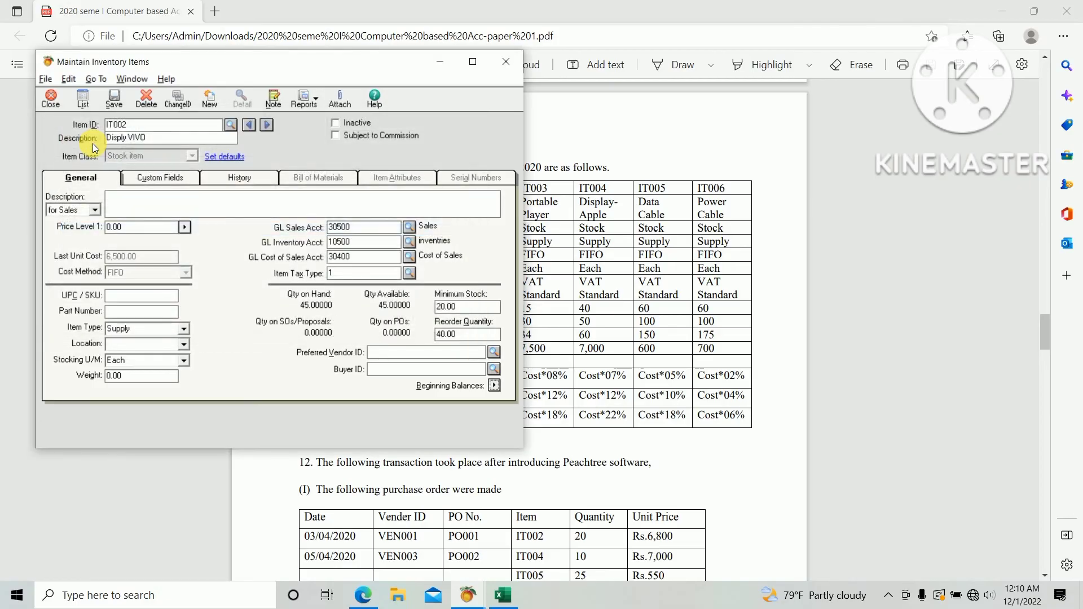
Check IT002's cost and price levels in the exam paper PDF and enter 6500 in cell B1 of the Excel sheet.
key("alt+Tab")
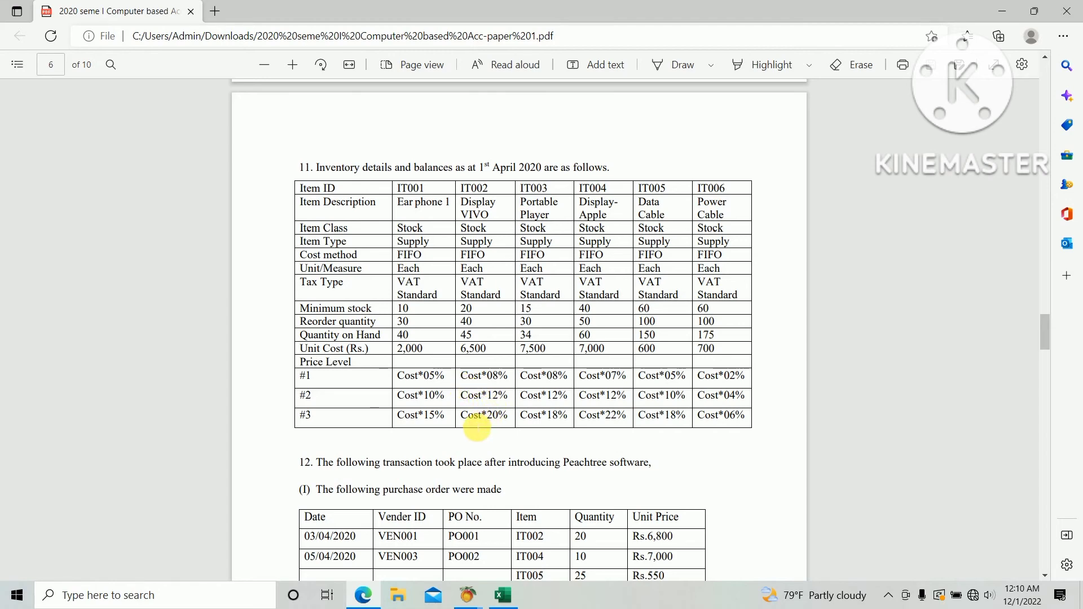
key("alt+Tab")
key("alt+Tab")
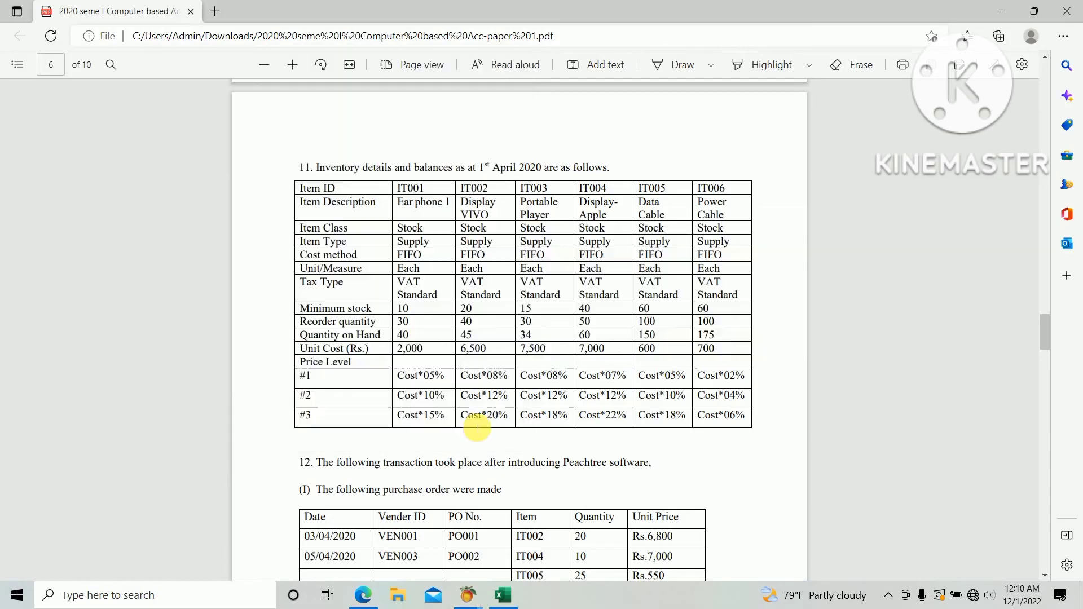
left_click(505, 599)
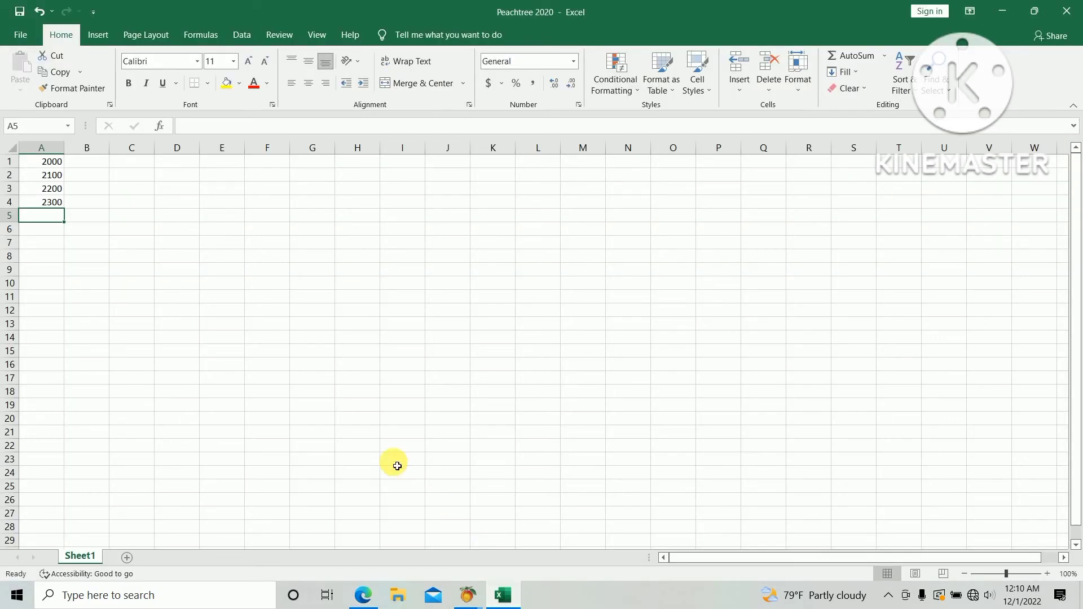
left_click(94, 163)
key("alt+Tab")
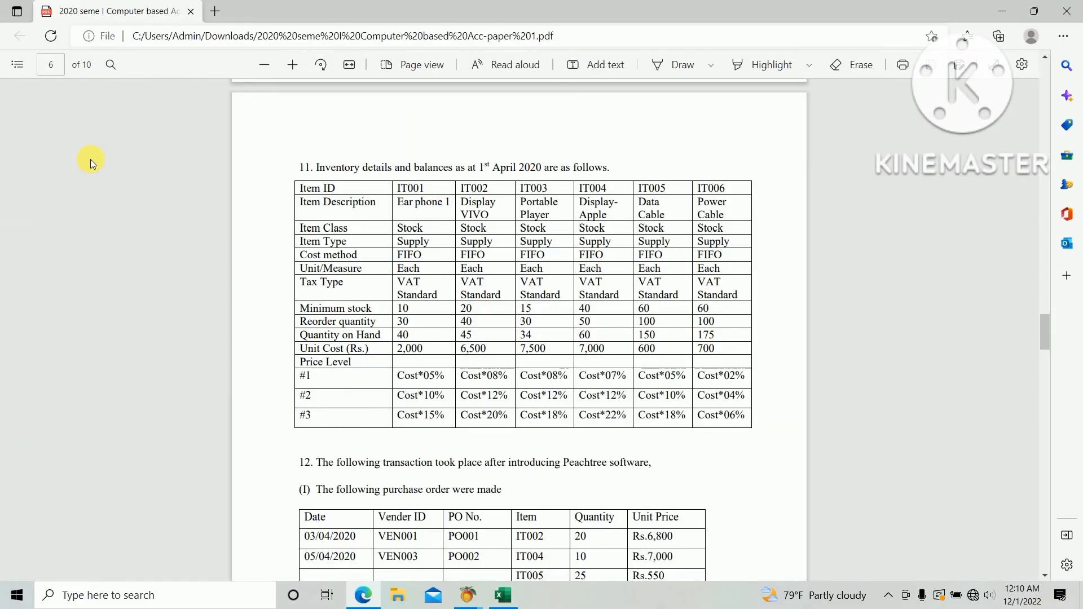
key("alt+Tab")
type("6500")
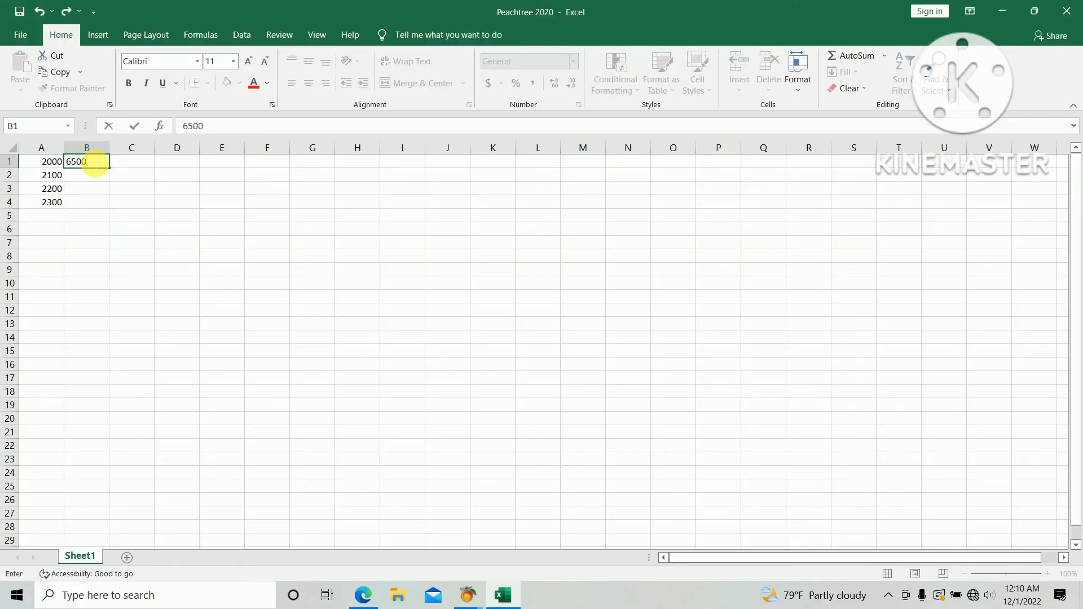
key("Return")
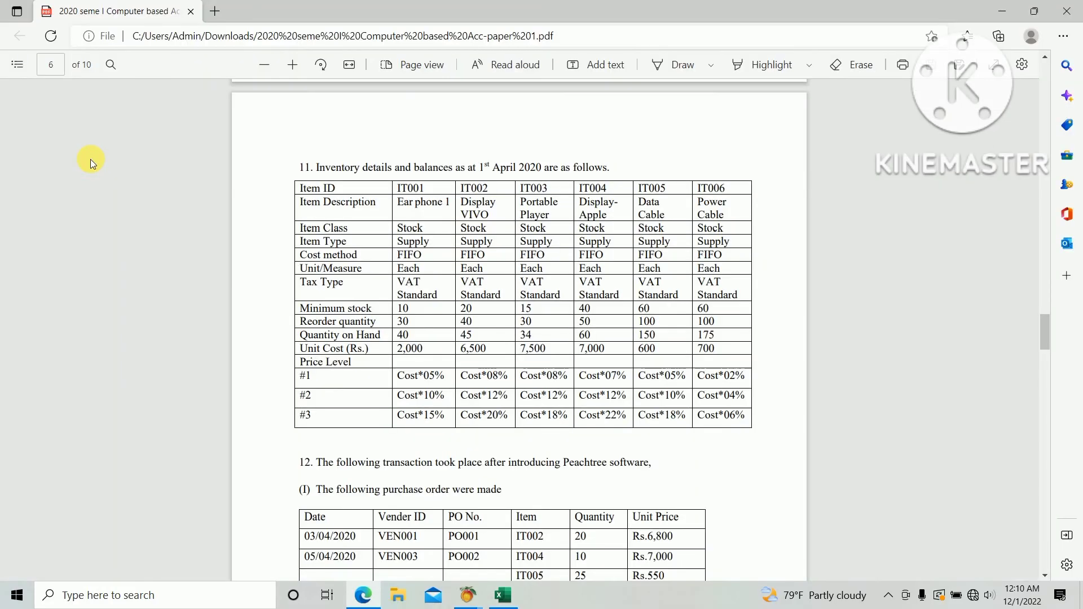
Calculate IT002's first price level in cell B2 with the formula =B1*1.08.
key("alt+Tab")
key("alt+Tab")
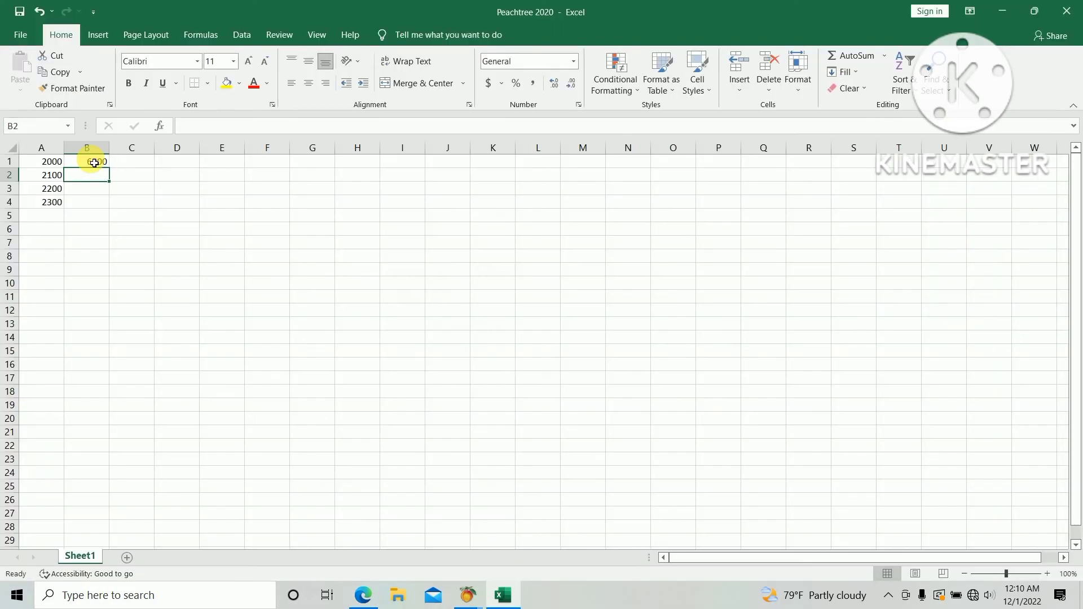
type("=")
left_click(95, 163)
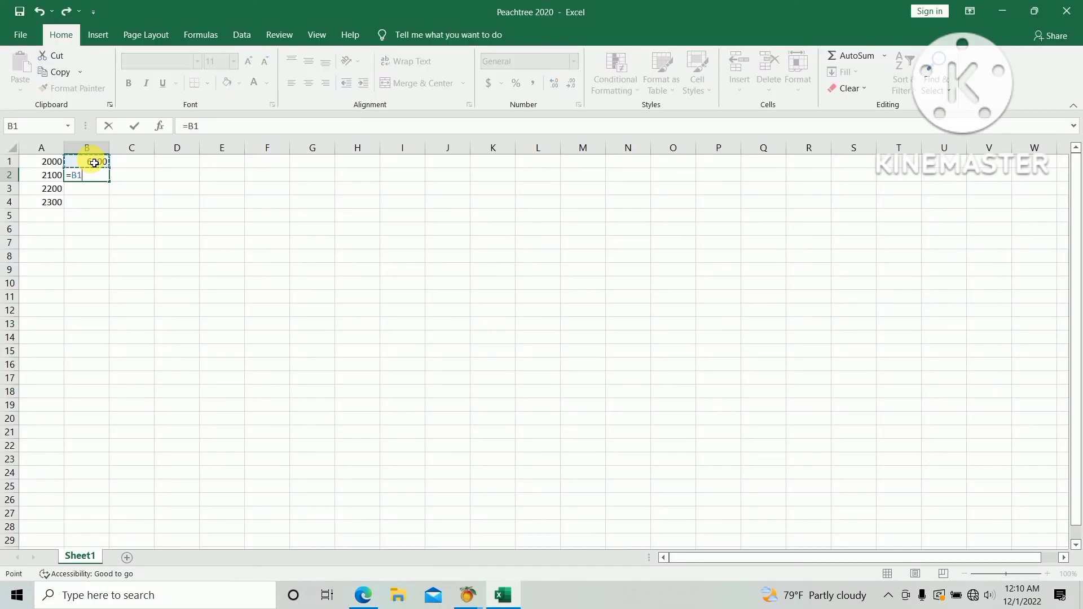
type("*1.08")
key("Return")
Check IT002's second price level in the exam paper PDF and calculate it in cell B3 of Excel with =B1*1.12.
key("alt+Tab")
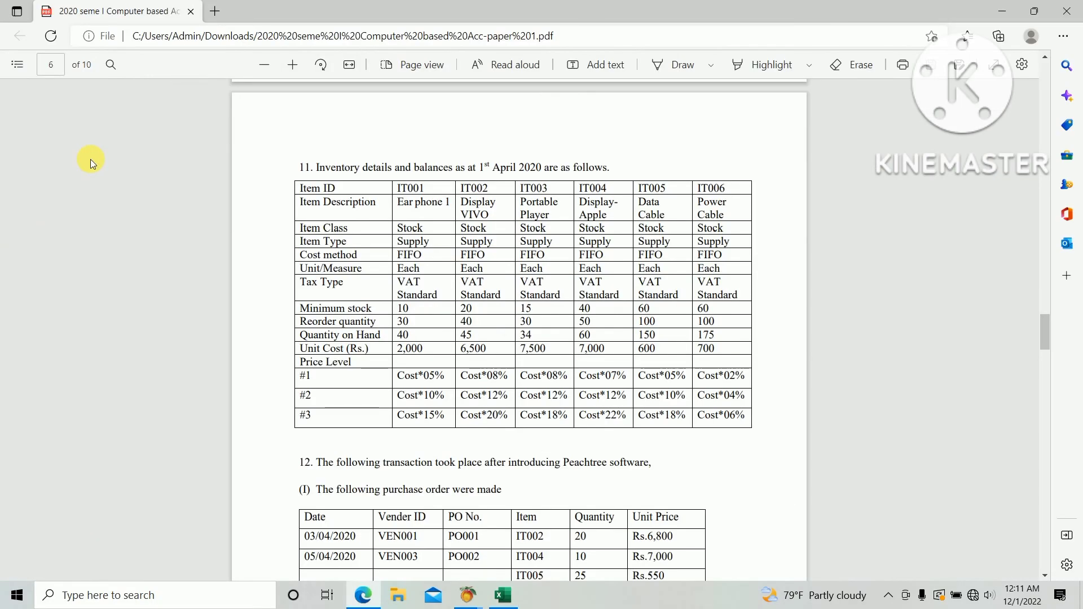
key("alt+Tab")
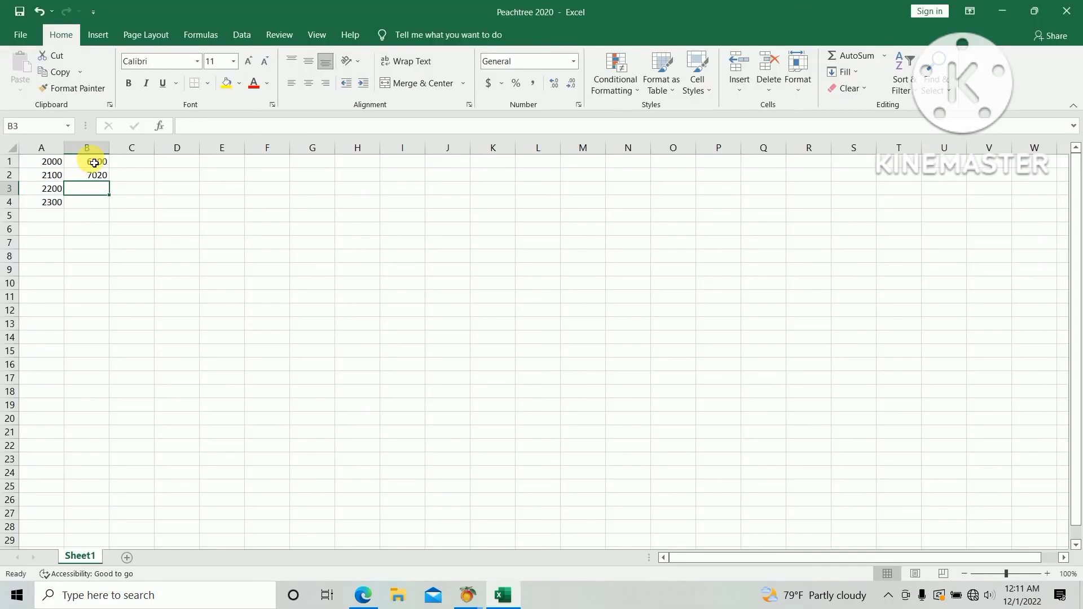
type("=")
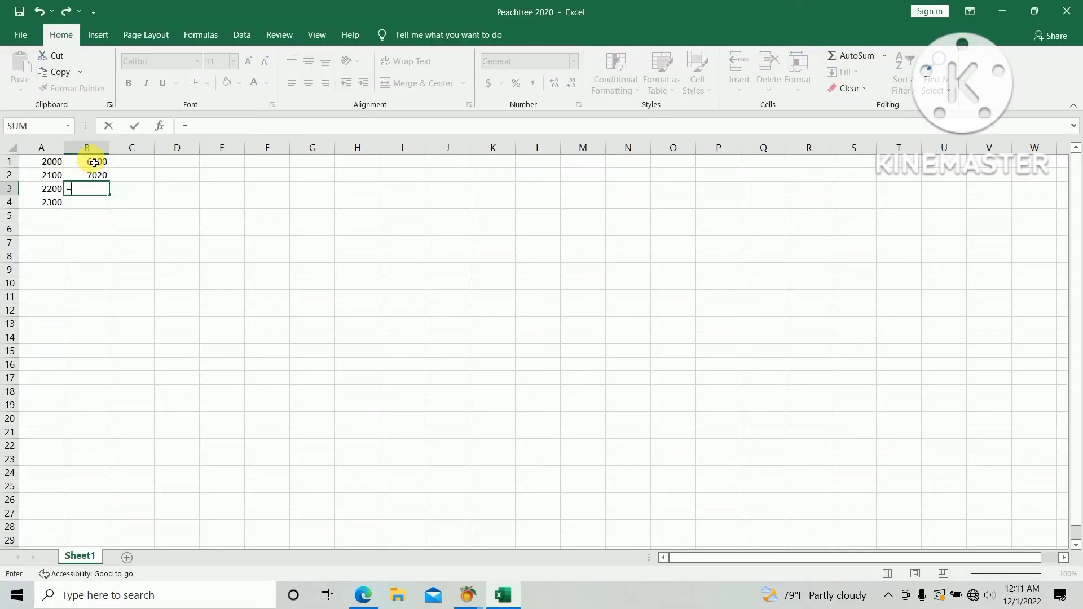
left_click(94, 162)
type("*")
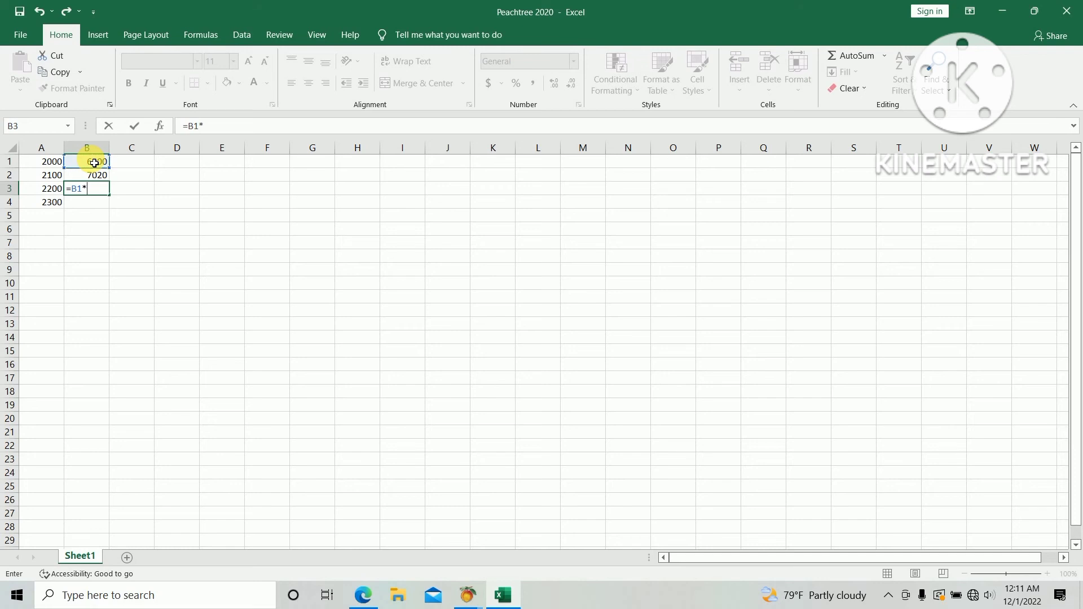
type("1.0")
key("BackSpace")
type("12")
key("Return")
Check IT002's third price level in the exam paper PDF and calculate it in cell B4 of Excel with =B1*1.2.
key("alt+Tab")
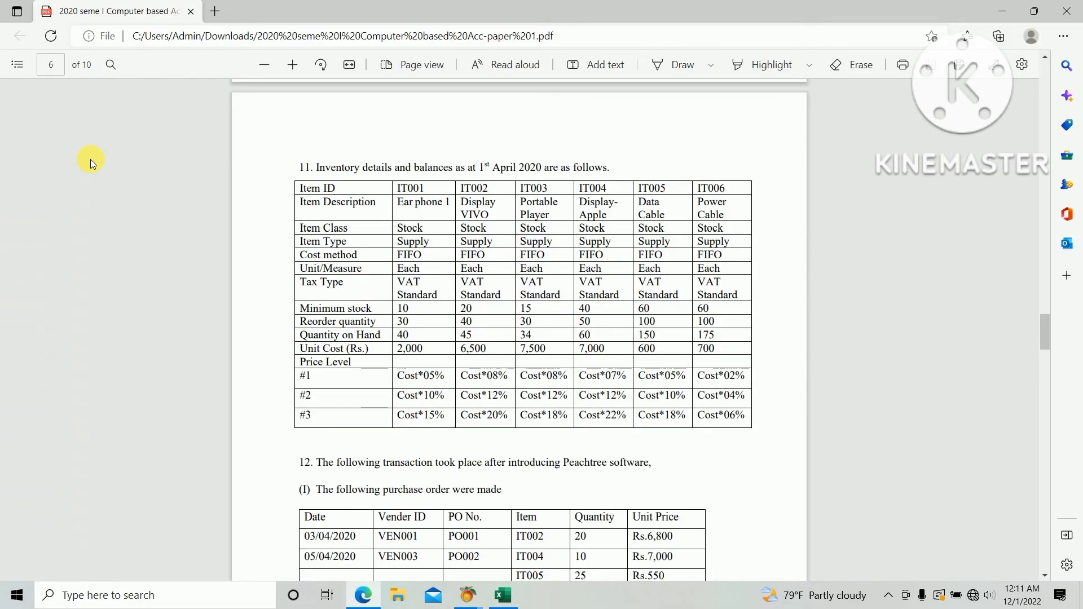
key("alt+Tab")
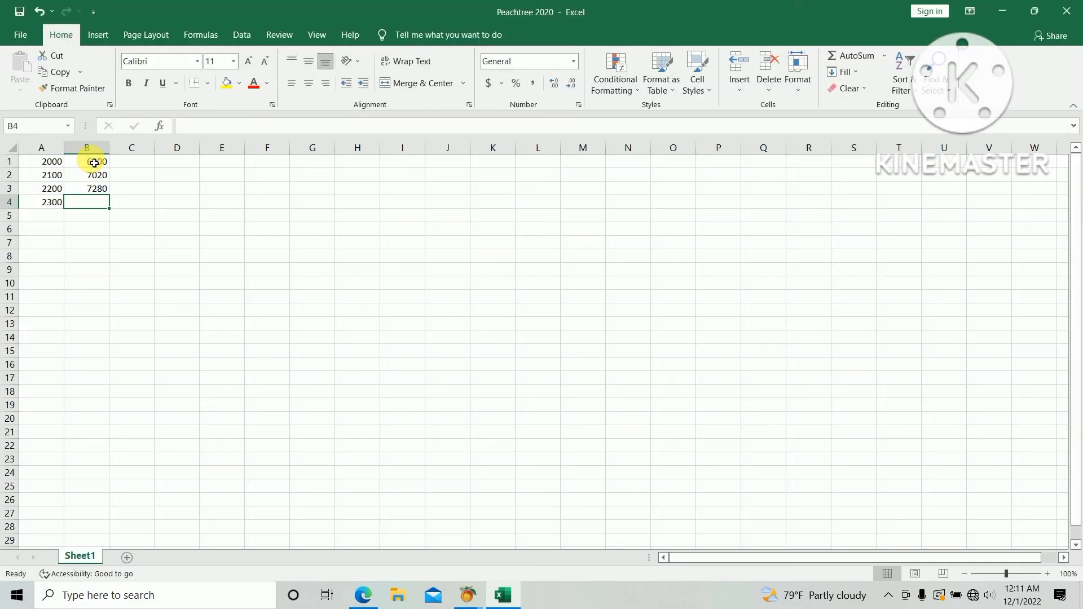
type("=")
key("Up")
key("Up")
key("Up")
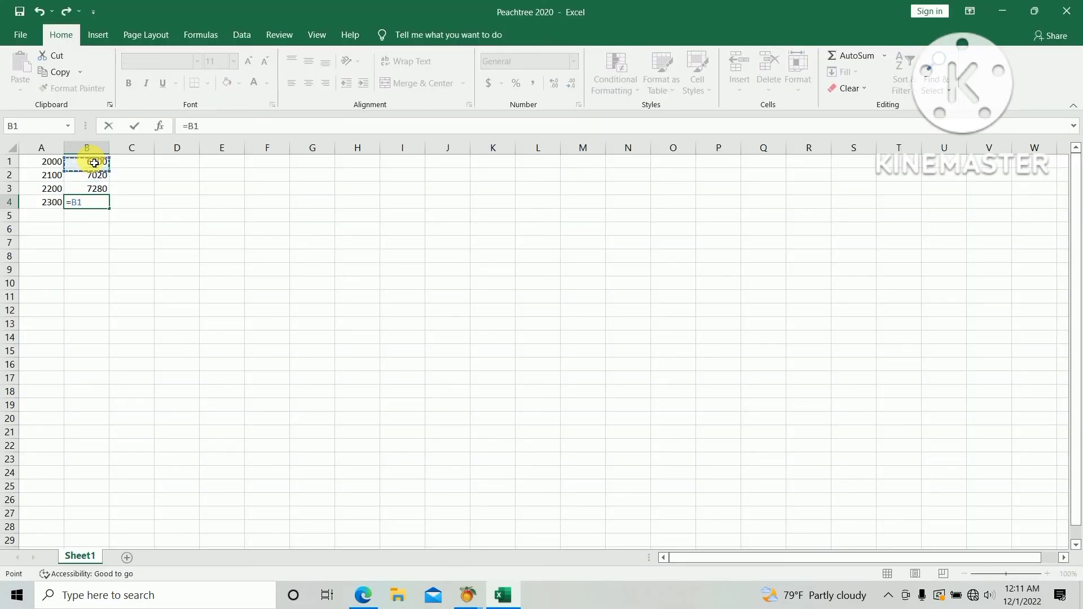
type("*1.2")
key("Return")
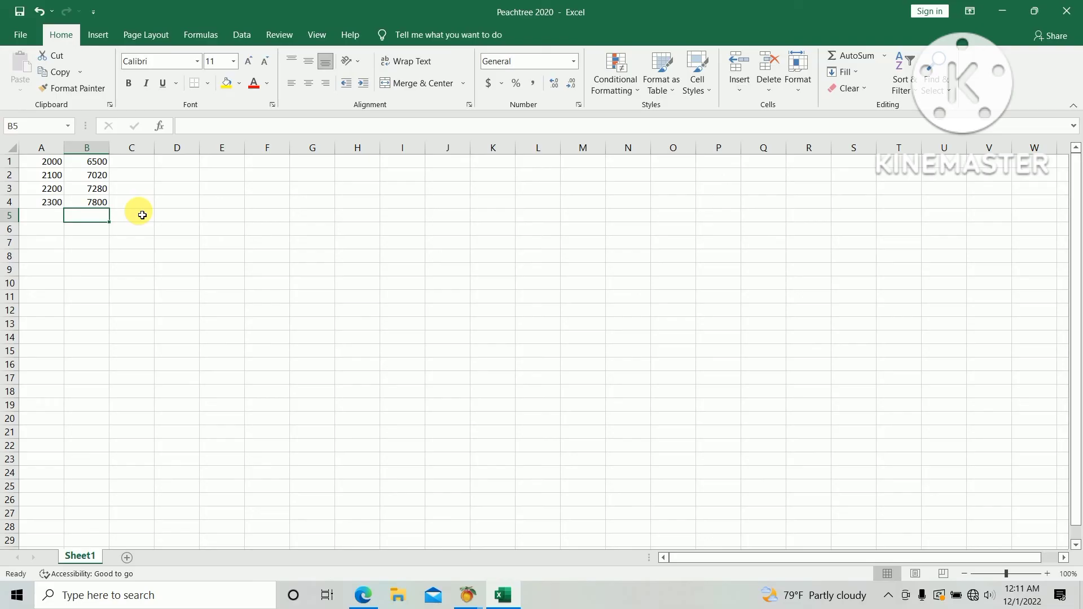
Switch to Peachtree, open IT002's multiple price levels and set Price Level 1 to 7,020.
key("alt+Tab")
key("alt+Tab")
key("alt+Tab")
key("alt+Tab")
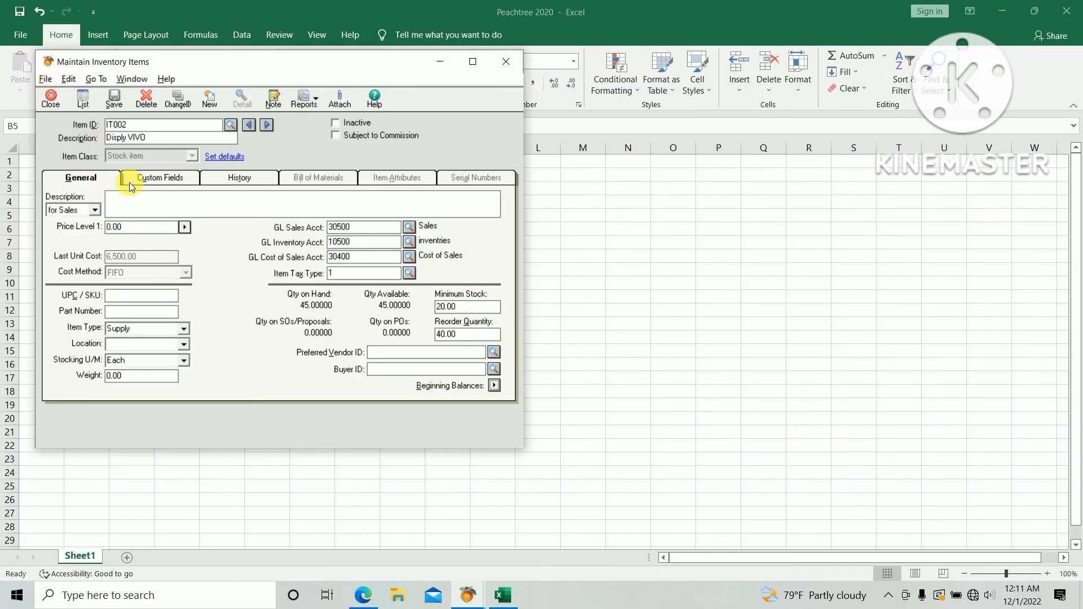
left_click(185, 226)
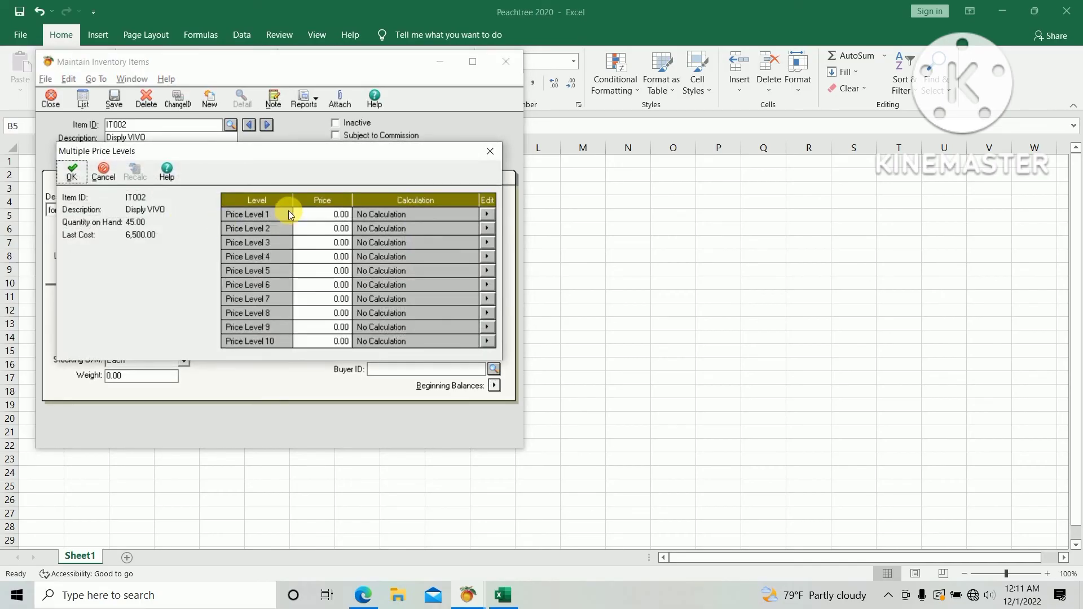
left_click(312, 215)
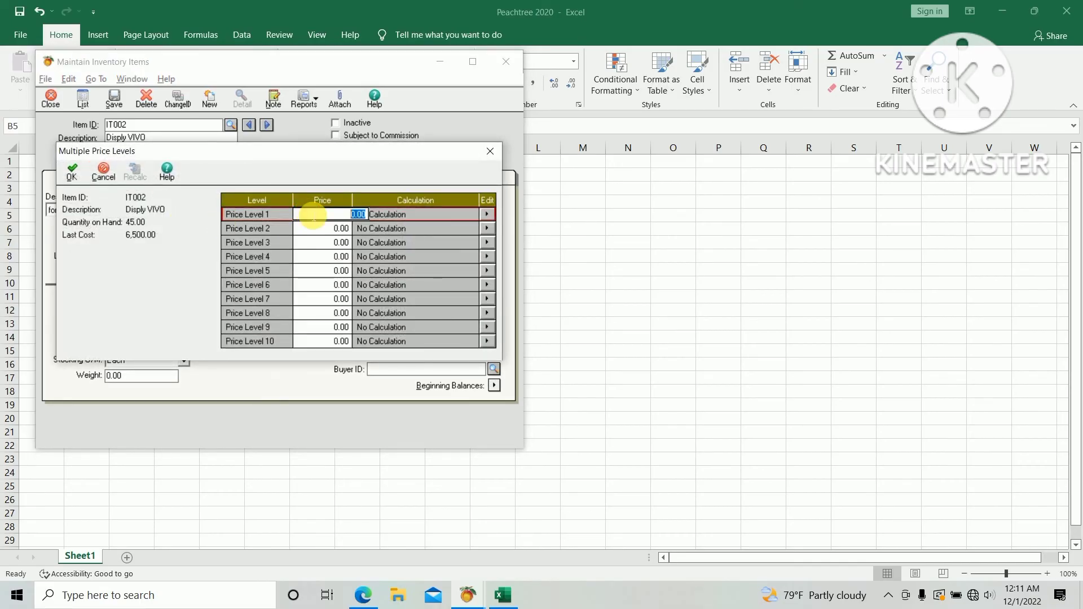
type("7020")
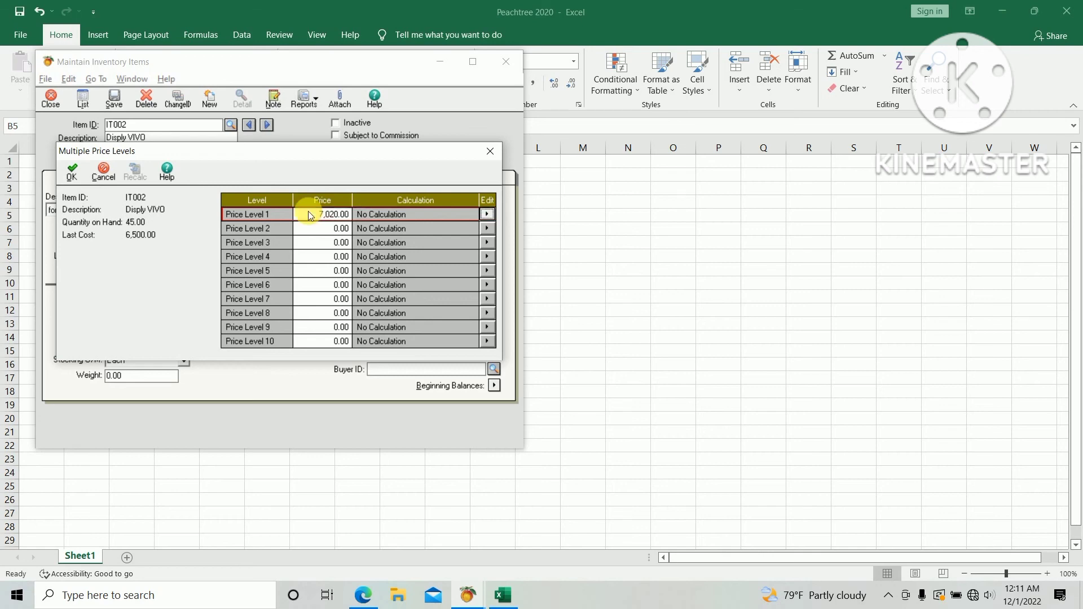
key("Return")
Set IT002's Price Level 2 to 7,280 and Price Level 3 to 7,800, following the prices calculated in Excel.
key("alt+Tab")
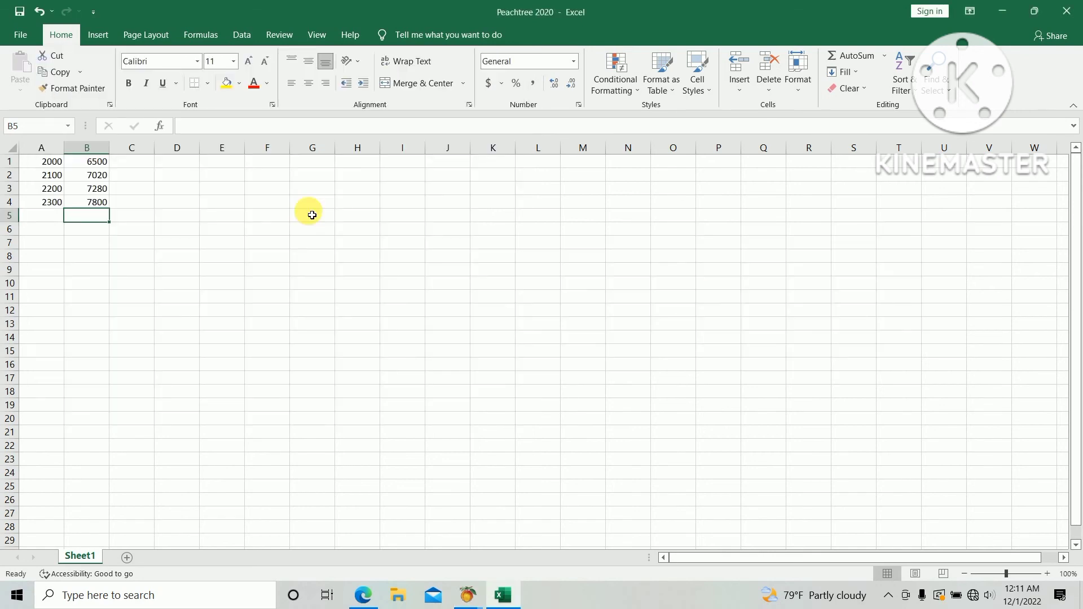
key("alt+Tab")
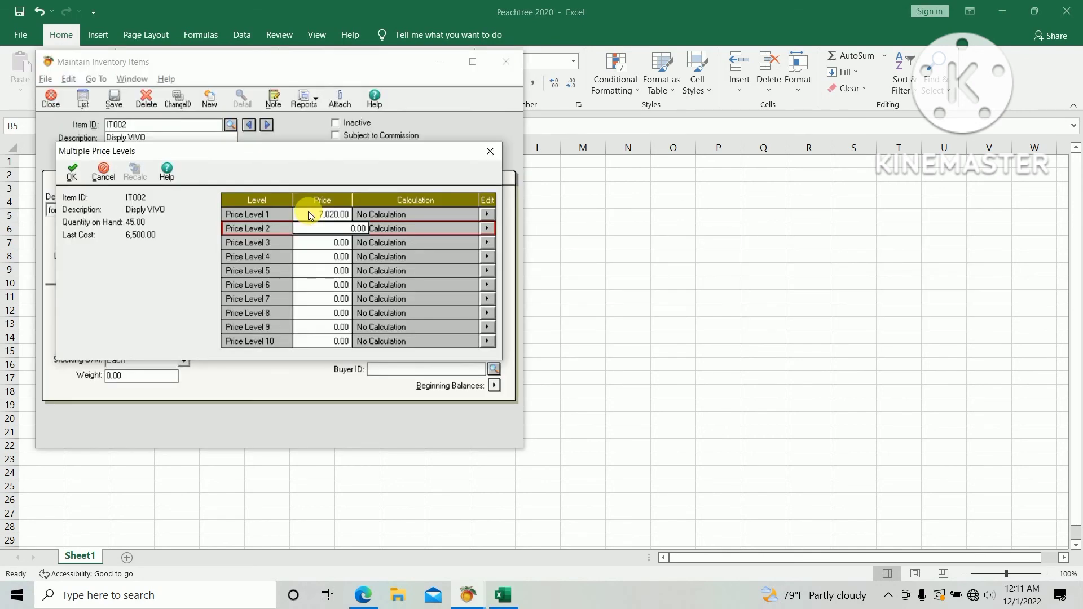
type("7280")
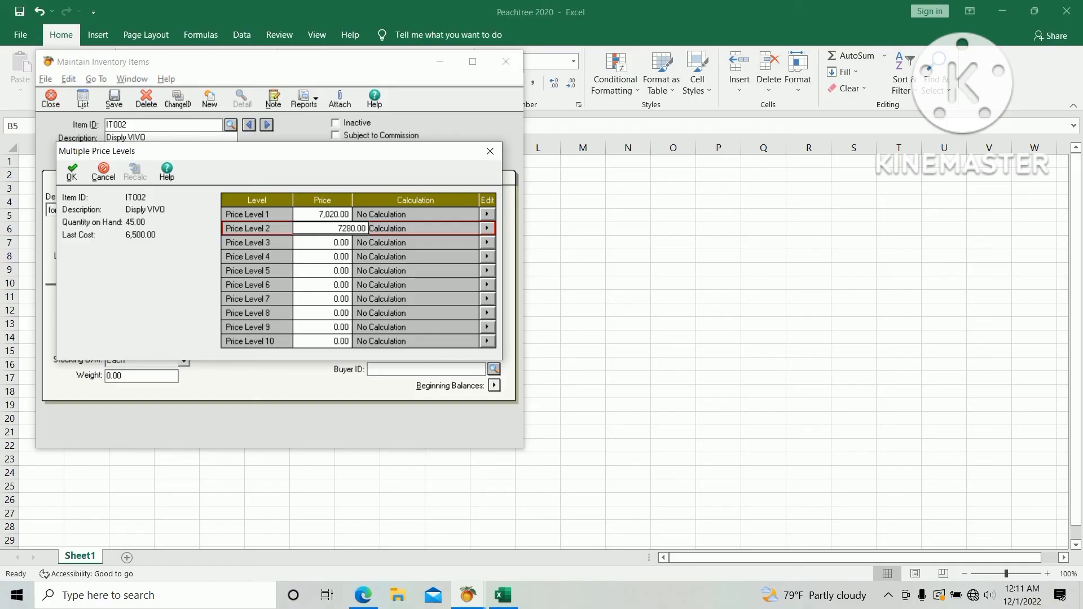
key("Return")
key("Down")
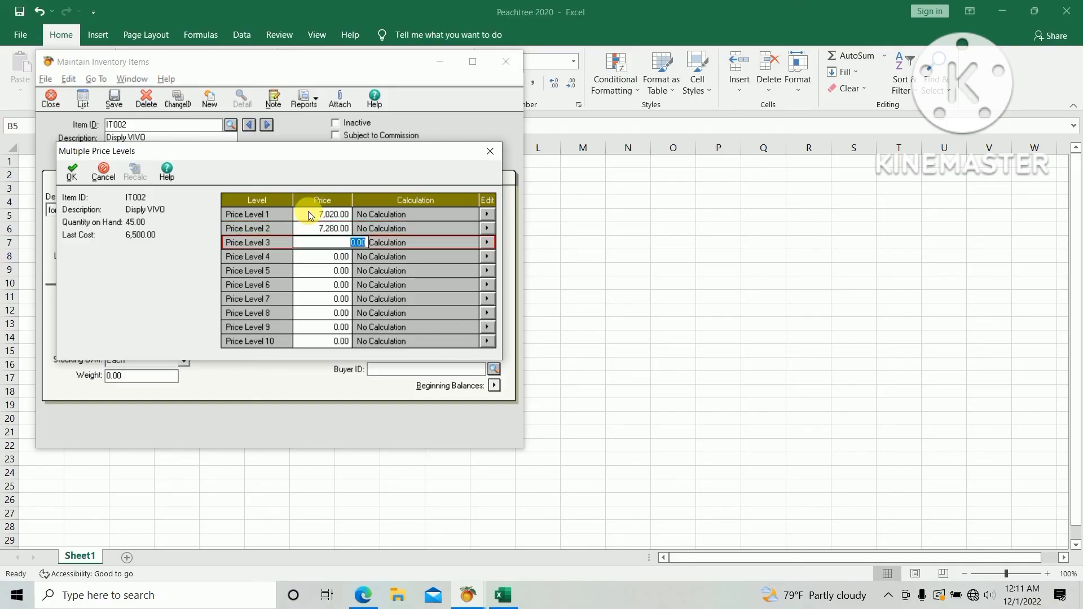
key("alt+Tab")
key("alt+Tab")
type("7,80")
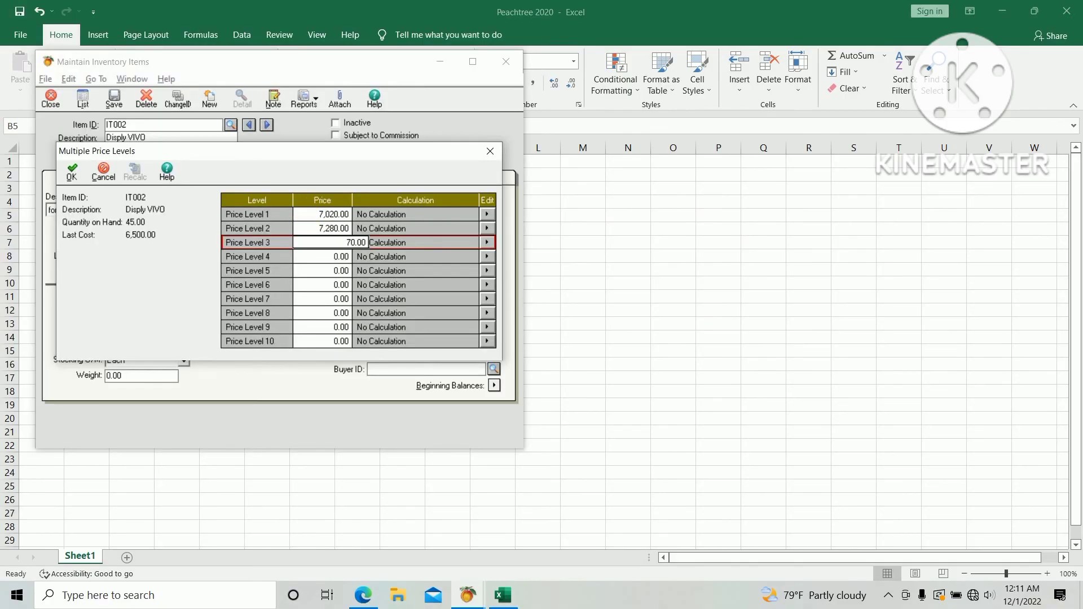
type("0")
key("Tab")
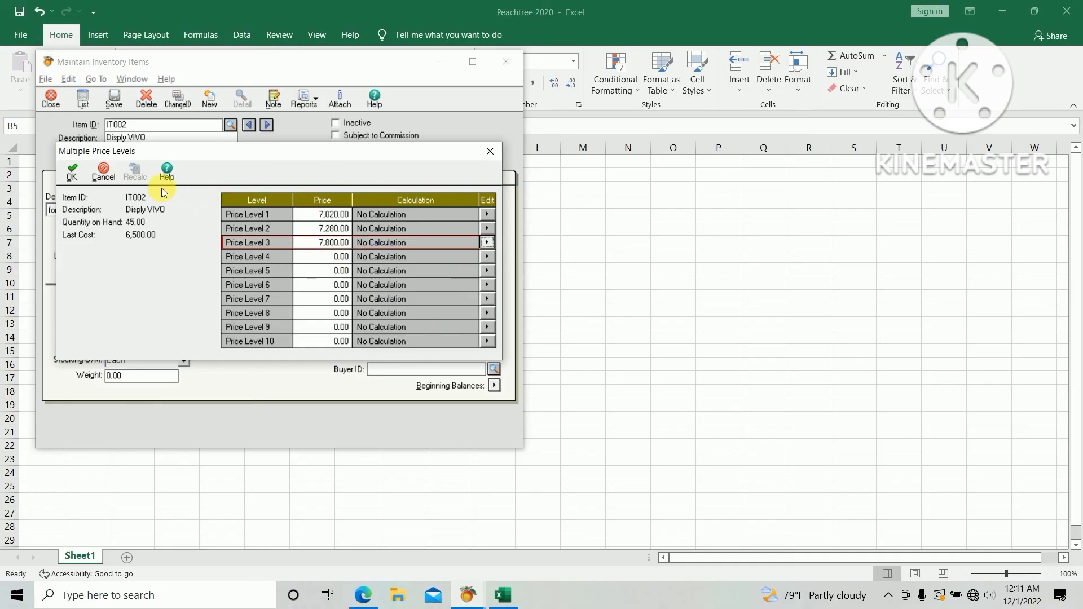
Accept IT002's price levels, then save its record and close the inventory item window.
left_click(70, 171)
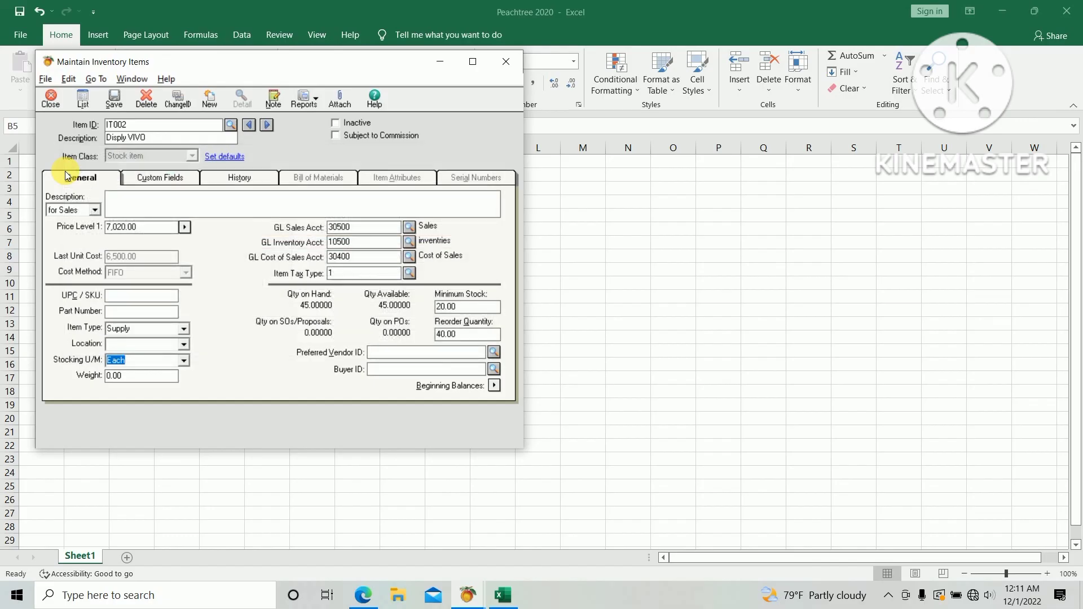
left_click(116, 105)
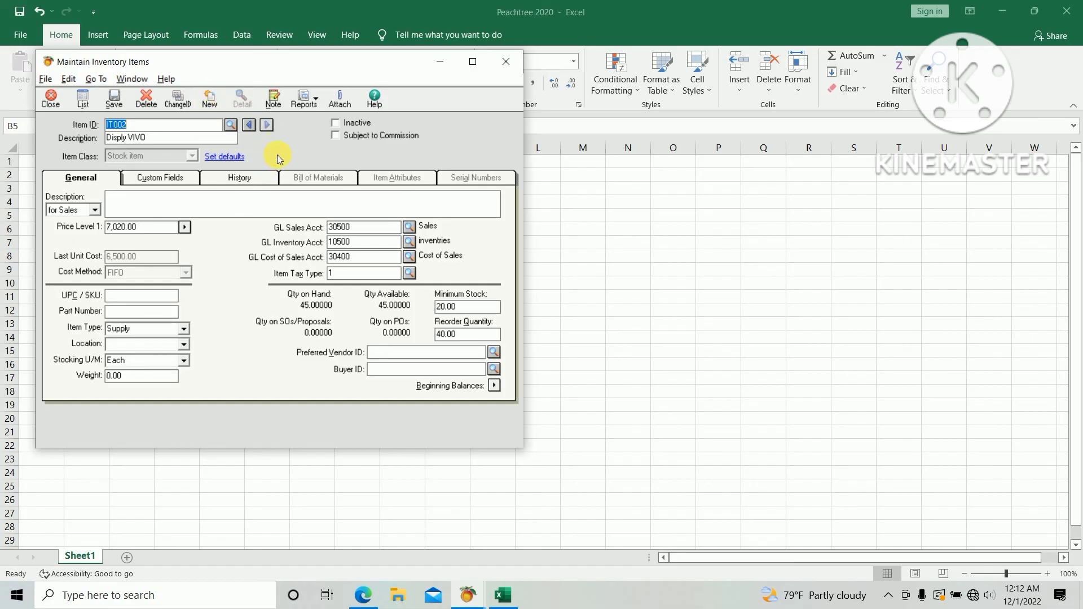
left_click(506, 63)
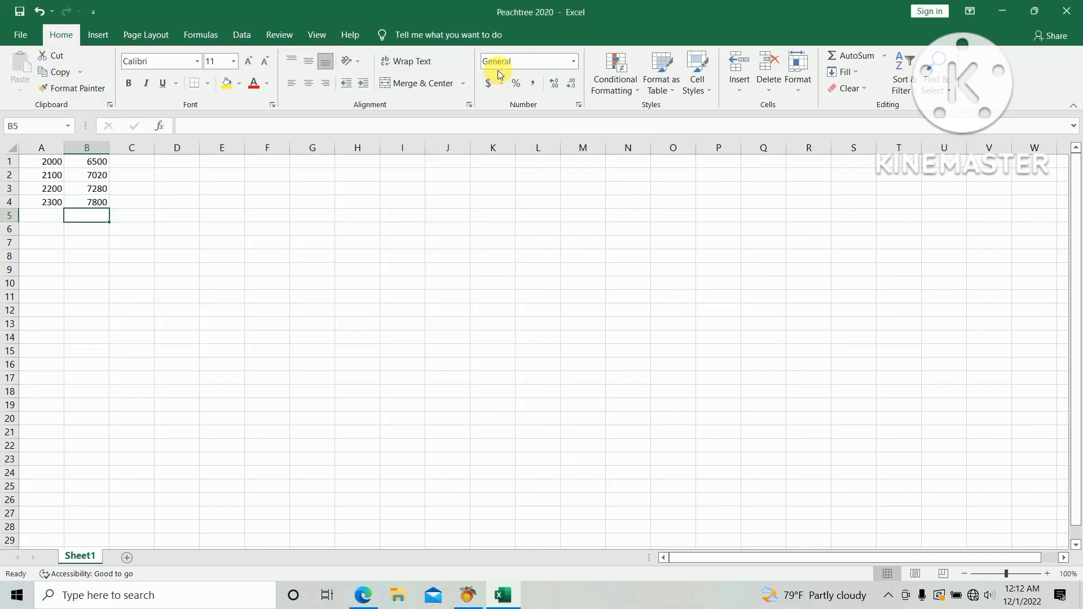